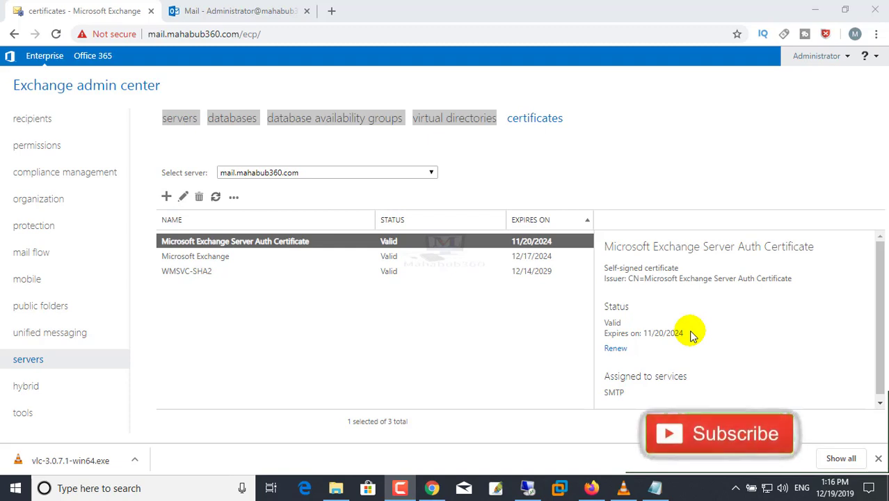
Open a blank new Chrome tab, then switch back to the 'certificates - Microsoft Exchange' tab
left_click(366, 140)
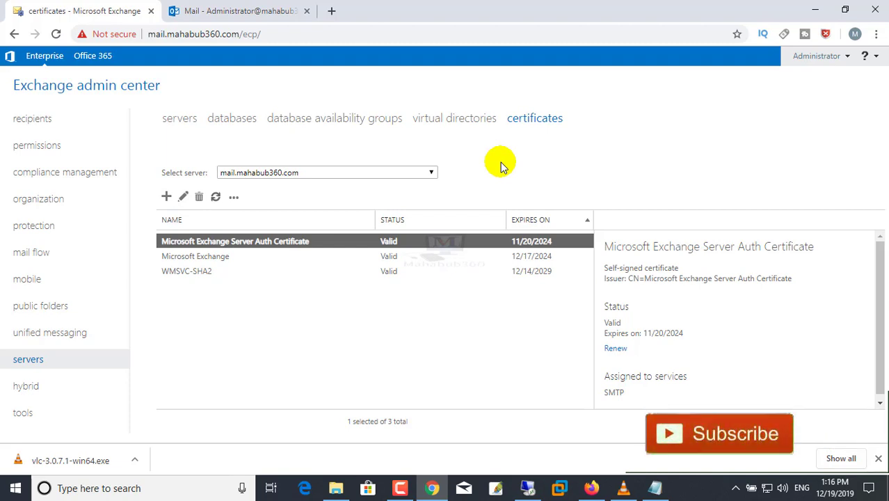
left_click(343, 353)
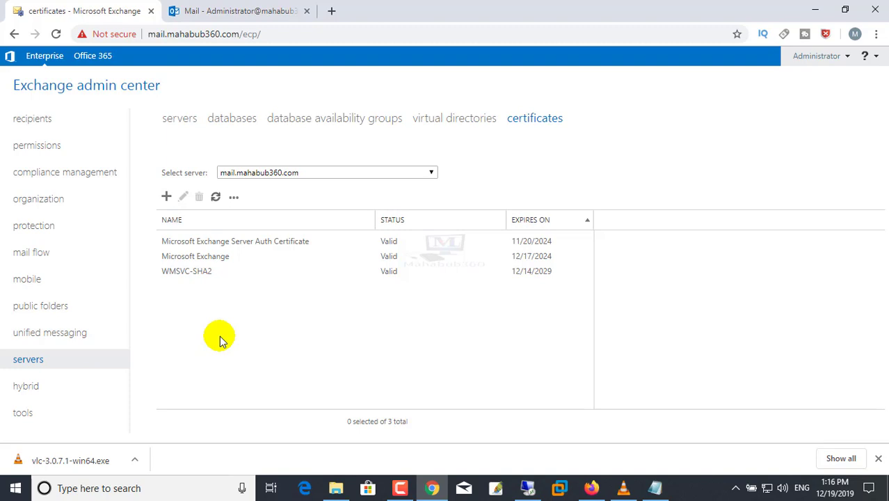
left_click(332, 10)
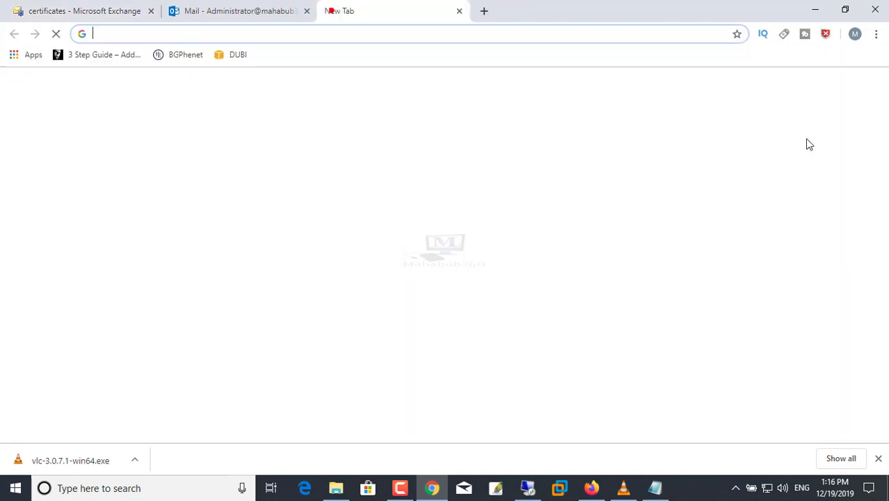
left_click(324, 34)
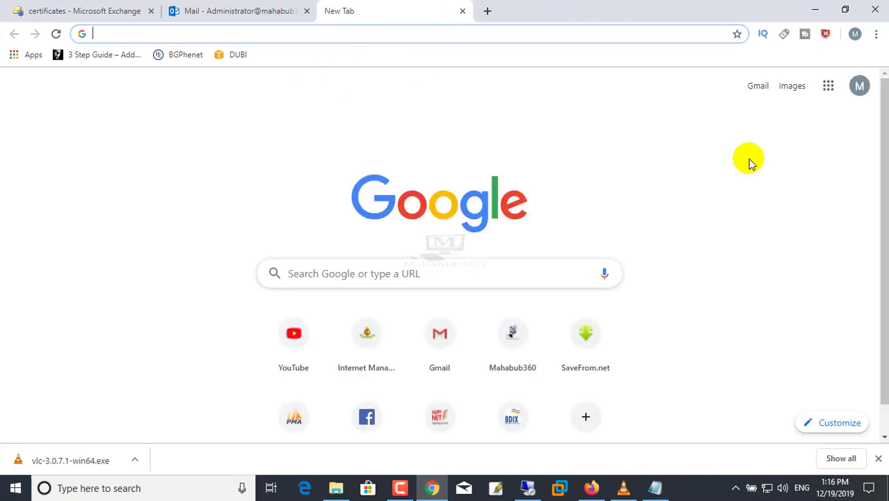
left_click(108, 33)
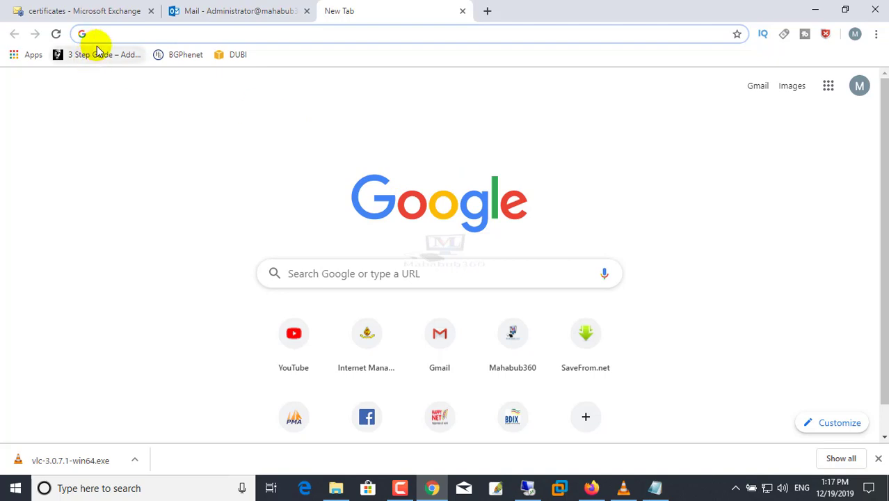
left_click(217, 190)
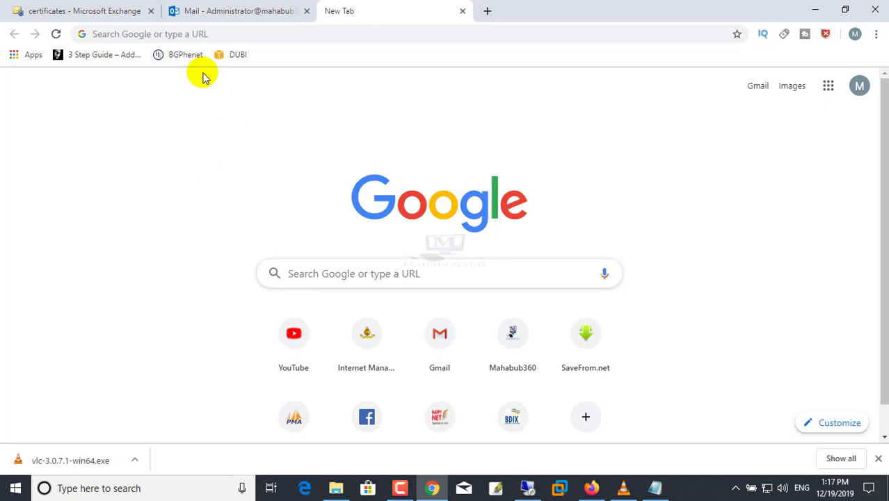
left_click(106, 10)
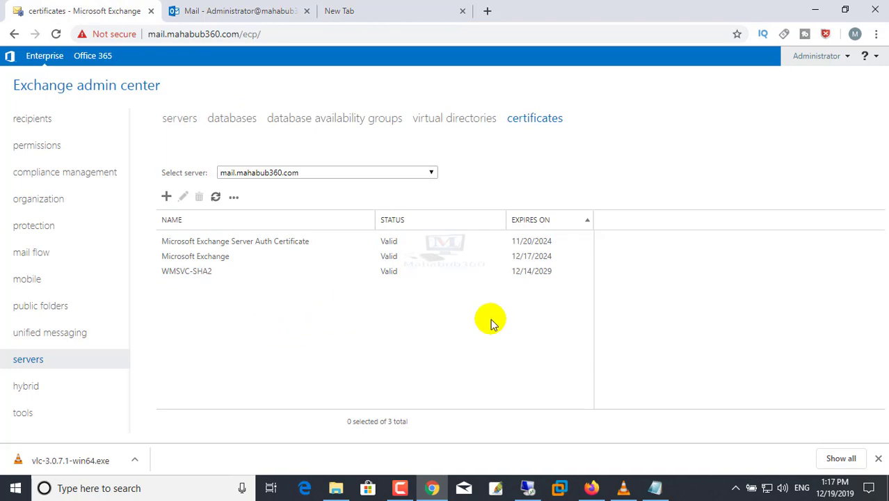
left_click(234, 197)
key("Escape")
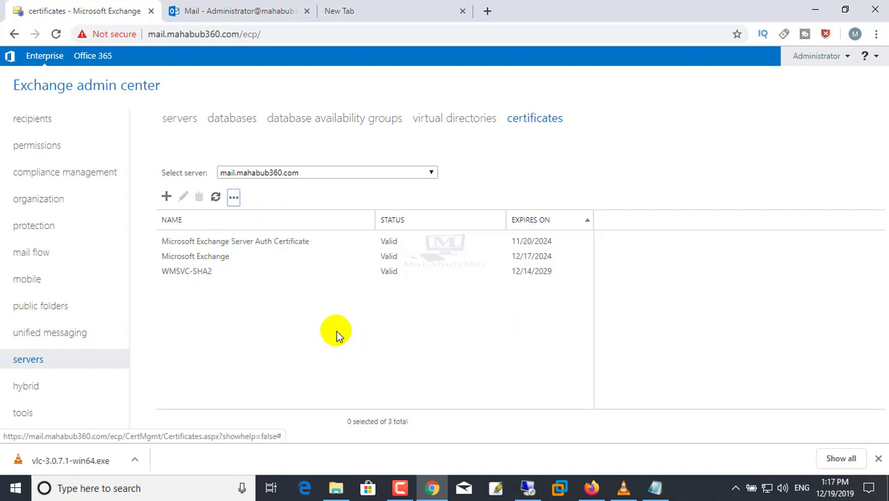
left_click(234, 197)
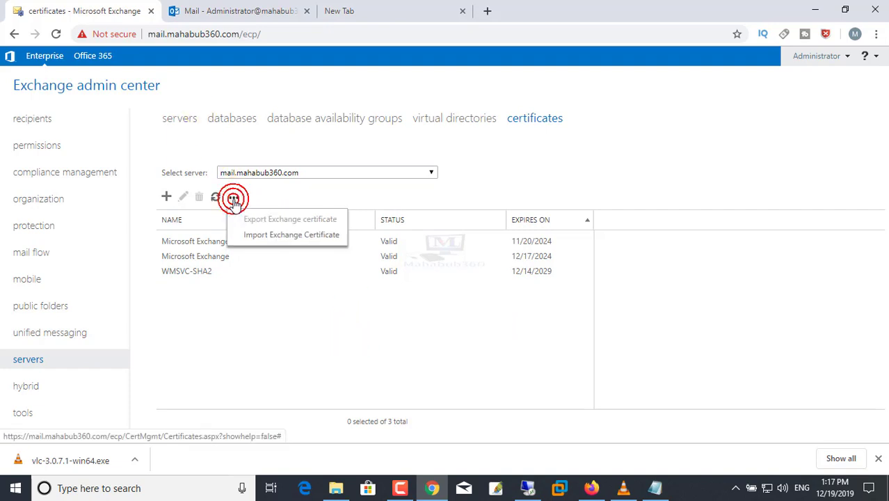
left_click(265, 236)
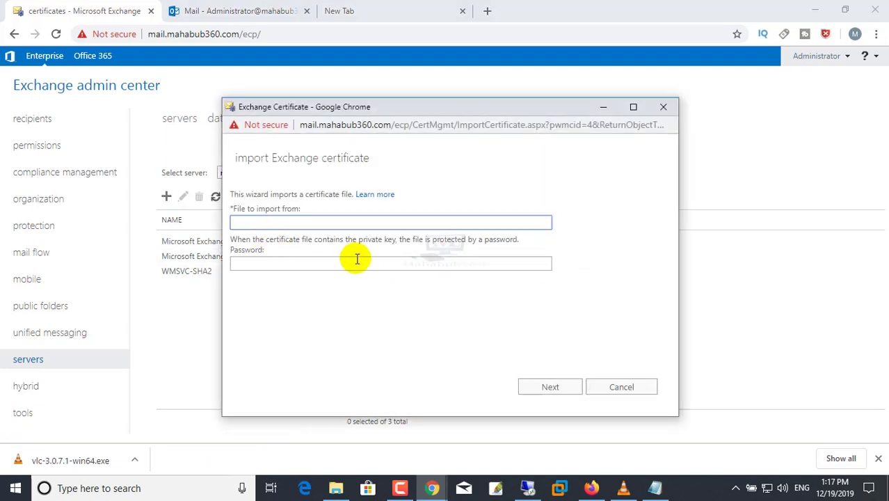
left_click(254, 223)
left_click(255, 224)
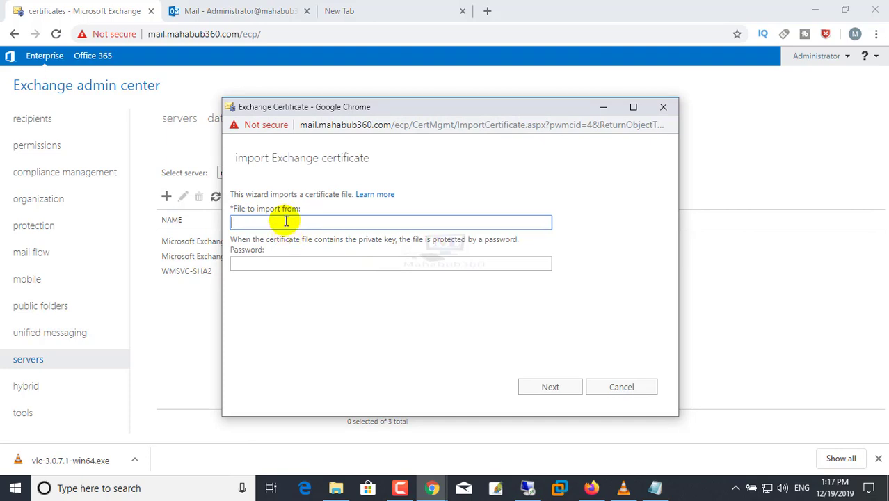
left_click(284, 221)
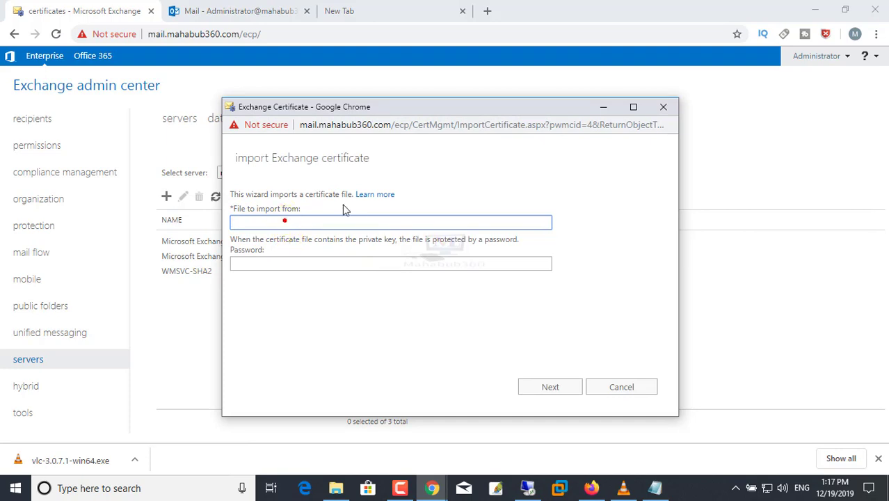
left_click(284, 221)
left_click(258, 263)
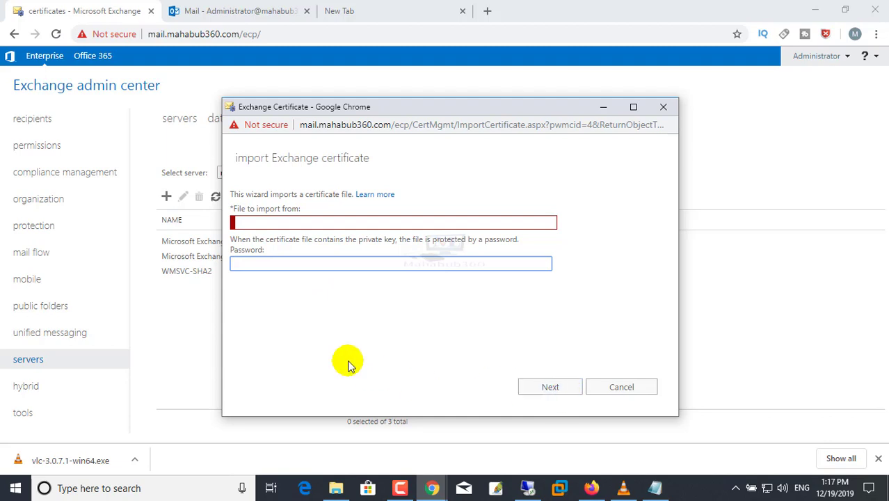
left_click(262, 226)
left_click(628, 395)
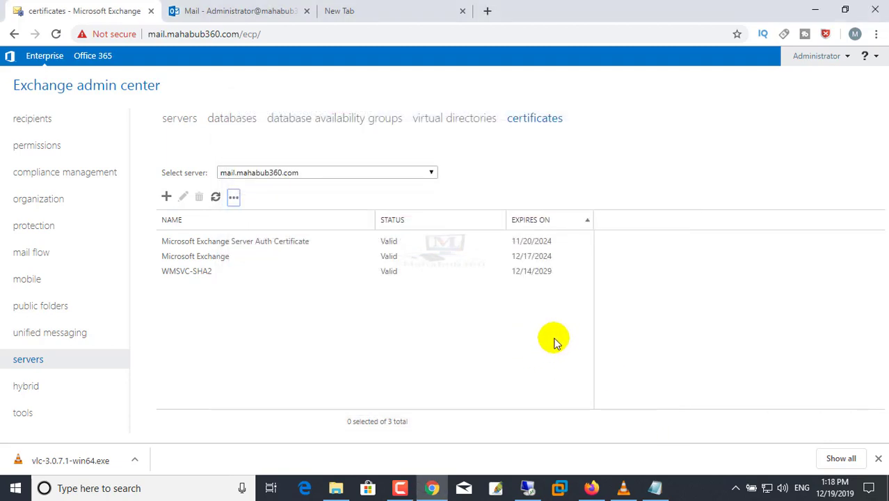
left_click(235, 198)
left_click(259, 235)
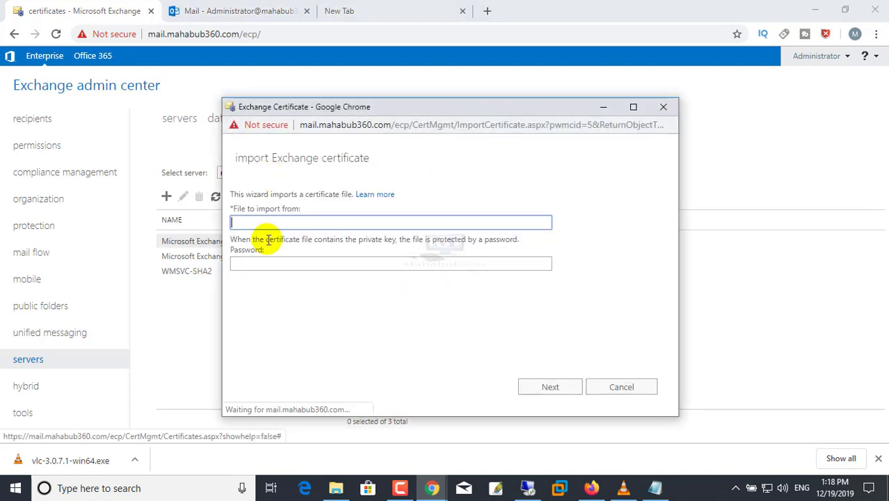
left_click(634, 390)
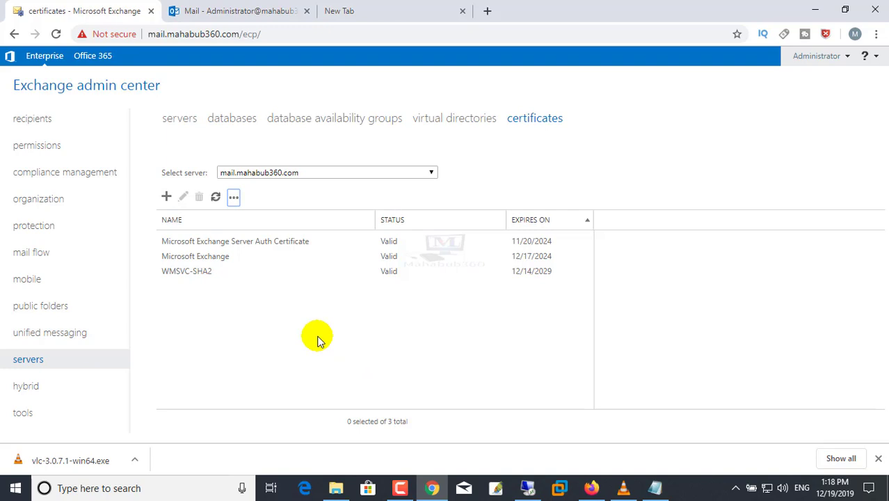
left_click(166, 197)
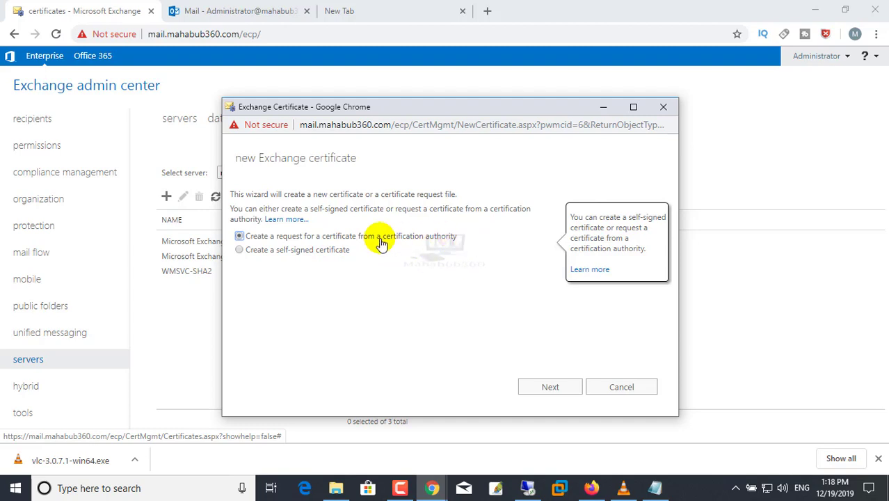
Choose a certification-authority request instead of a self-signed certificate and continue to the friendly-name page
left_click_drag(466, 241, 238, 234)
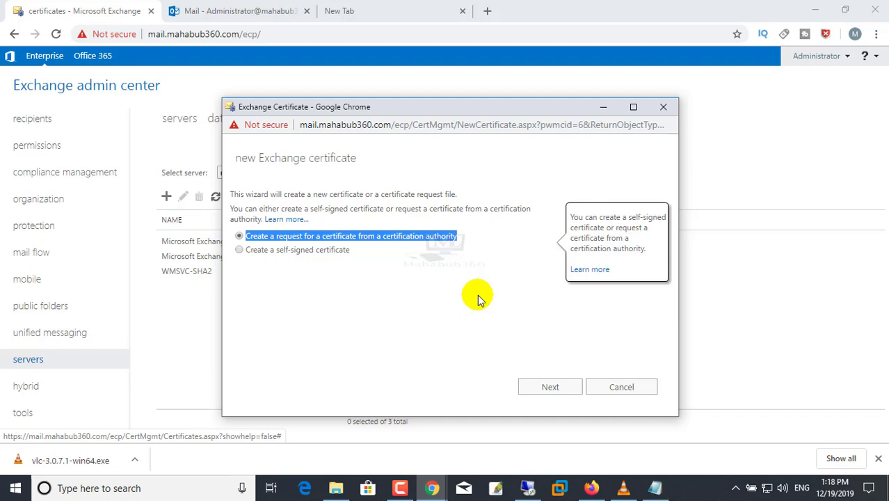
left_click(454, 247)
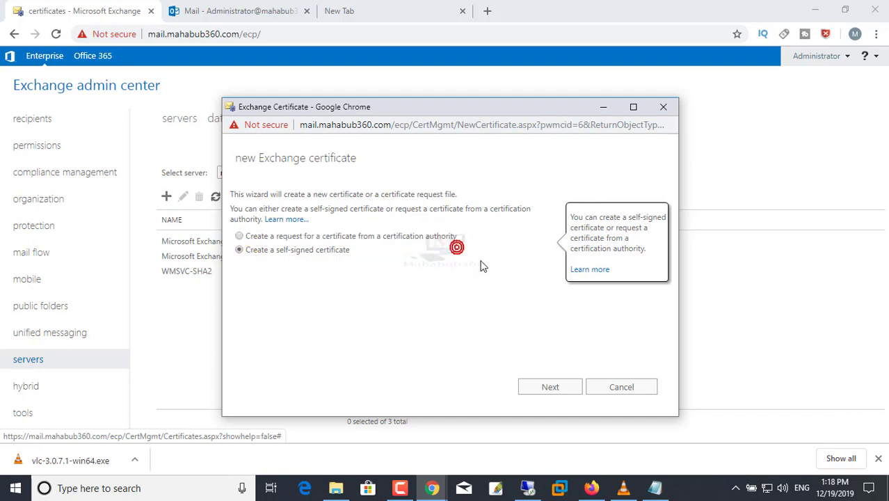
left_click(239, 236)
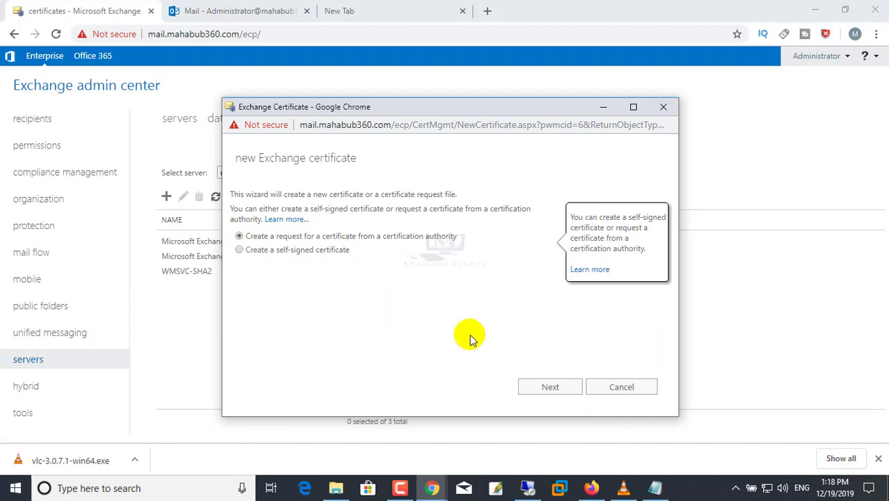
left_click(551, 388)
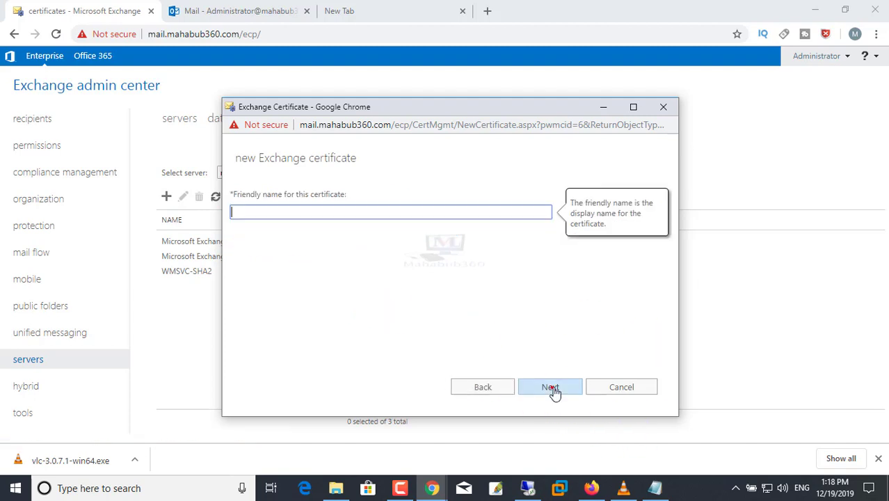
Trim the certificate's friendly name and continue to the wildcard settings page
left_click(256, 210)
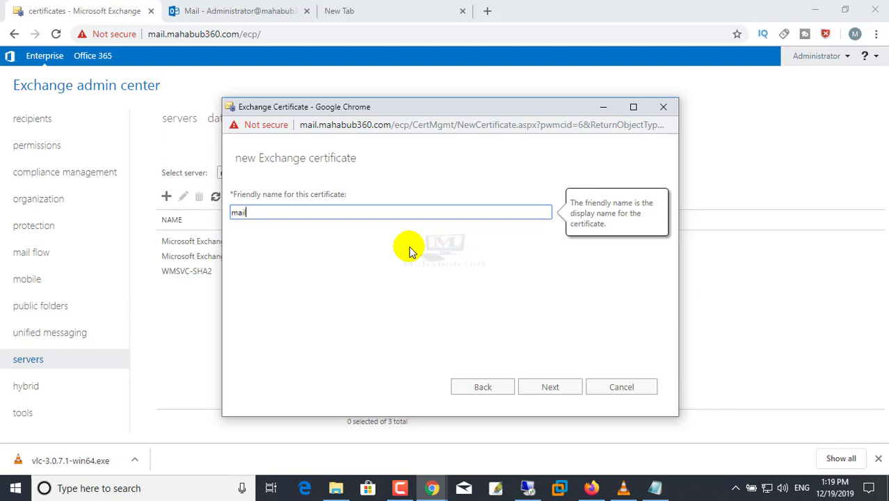
left_click_drag(235, 210, 540, 226)
left_click(283, 208)
key("BackSpace")
key("BackSpace")
key("BackSpace")
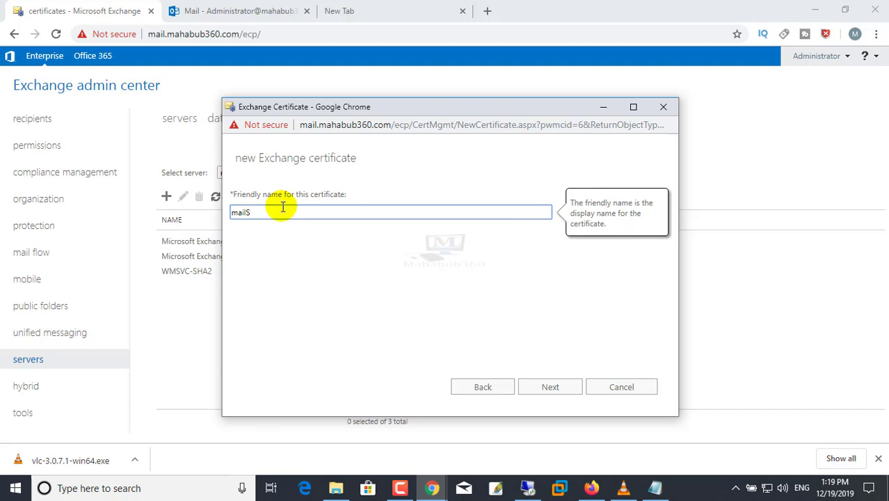
left_click(550, 388)
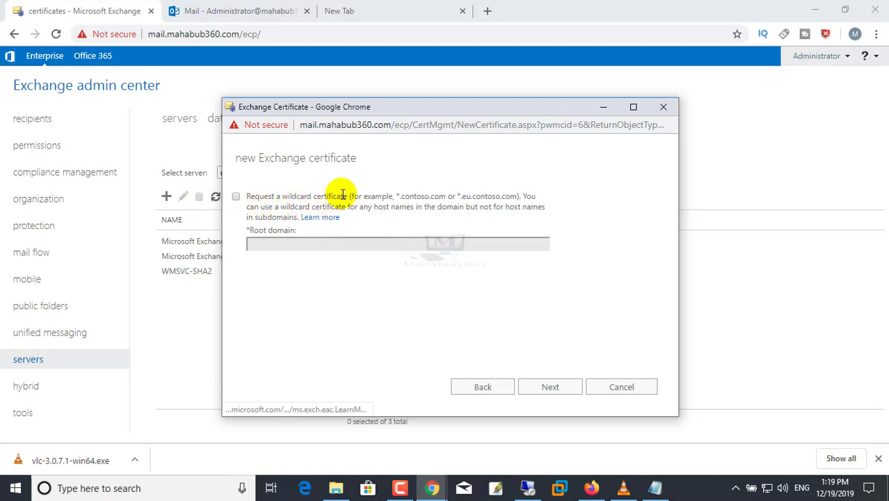
Leave 'Request a wildcard certificate' unchecked and continue to the request storage page
left_click(293, 245)
left_click(236, 196)
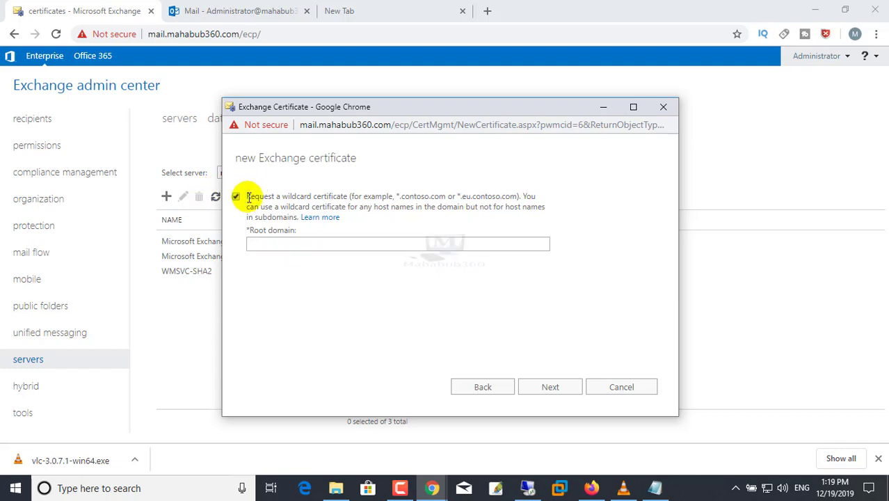
left_click(261, 242)
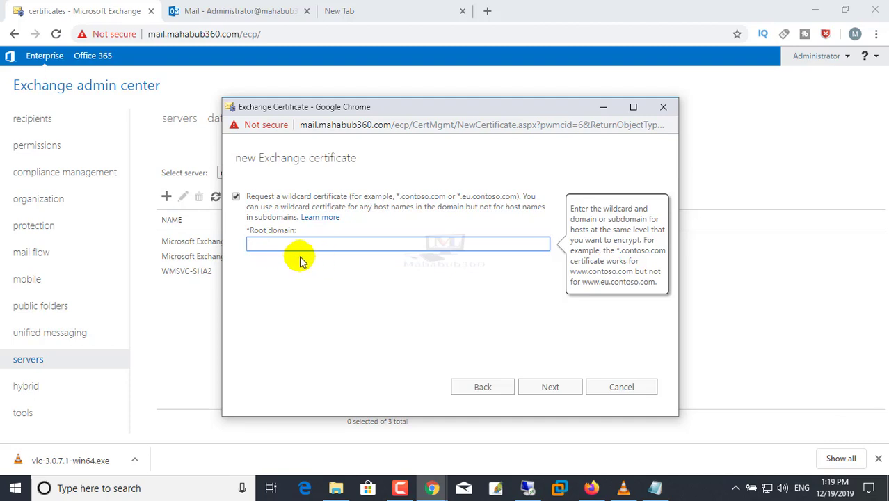
left_click(236, 197)
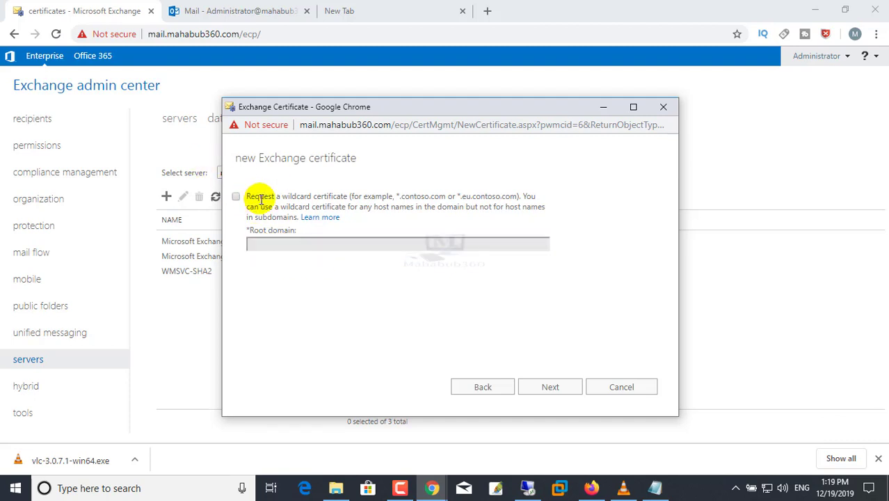
left_click(550, 388)
left_click(384, 301)
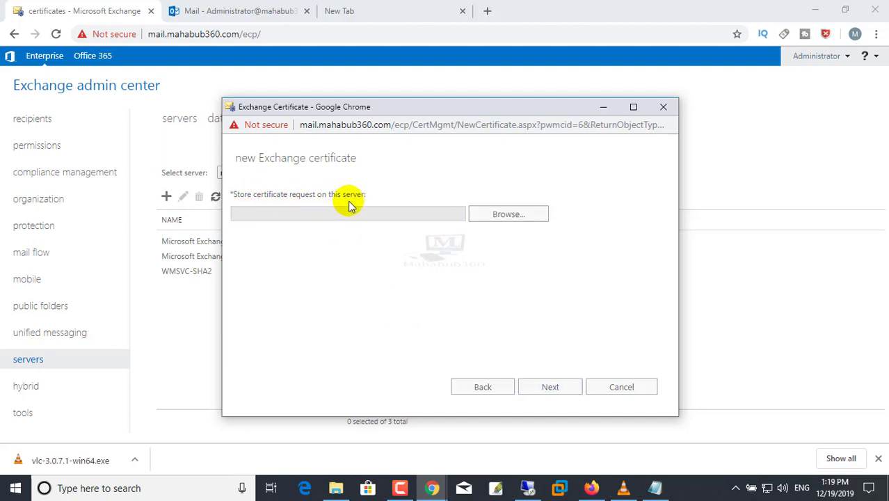
Store the request on the MAIL server, sort the services list, then step back to the wildcard page
left_click(508, 214)
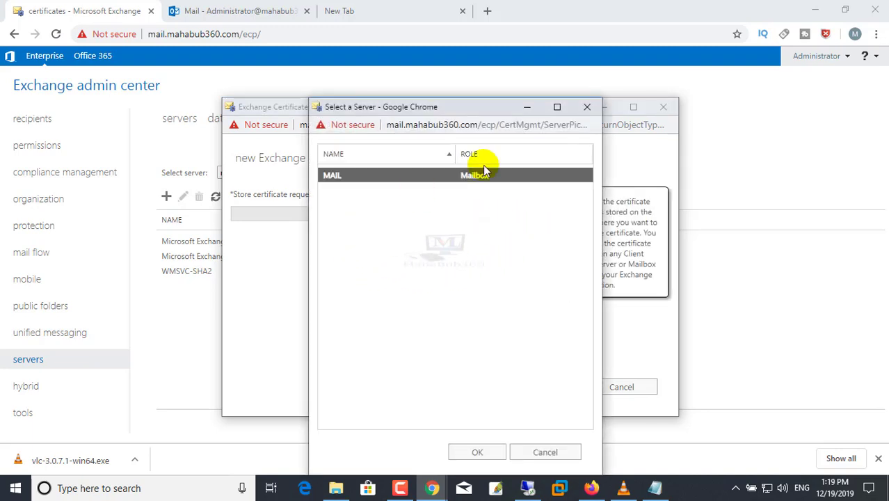
left_click(480, 451)
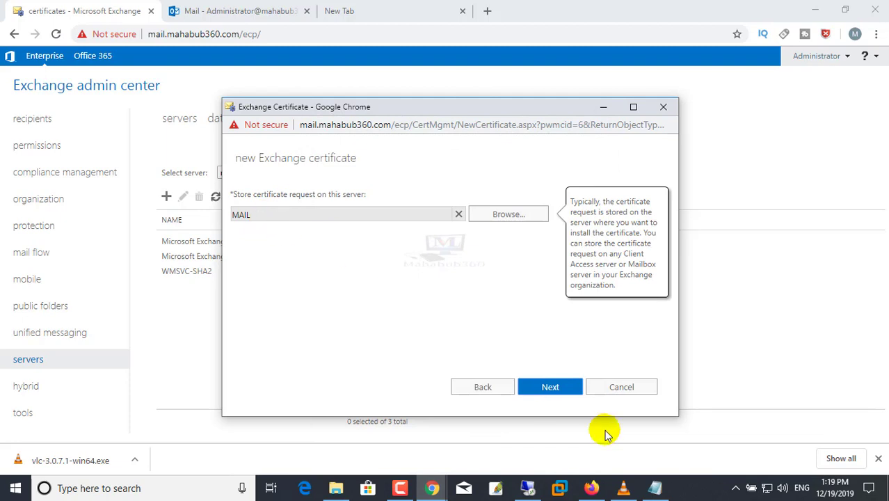
left_click(549, 389)
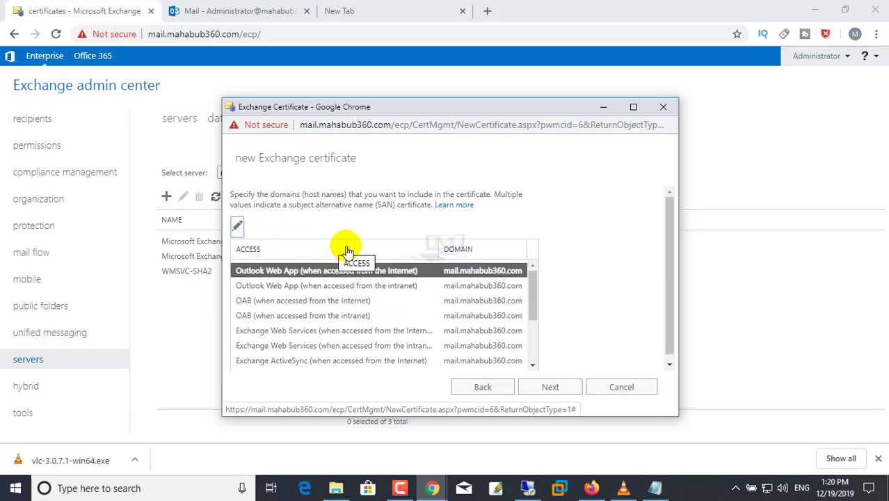
left_click(286, 249)
left_click(287, 249)
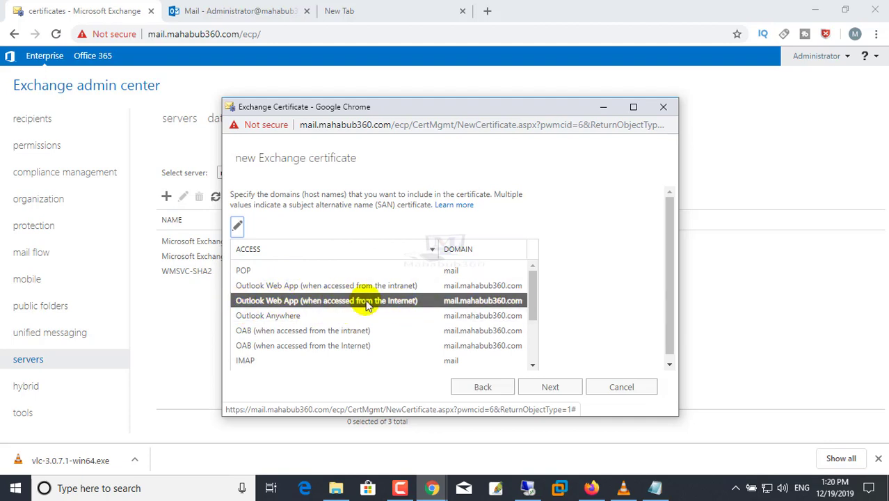
left_click(551, 388)
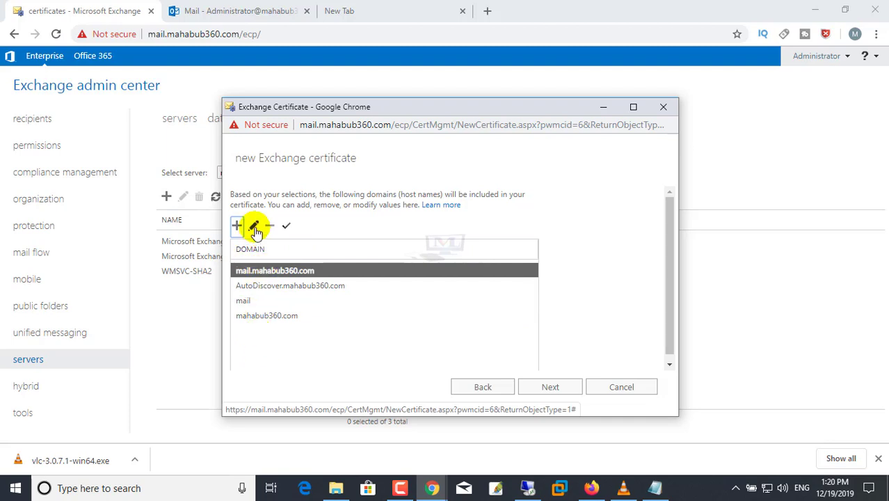
left_click(477, 385)
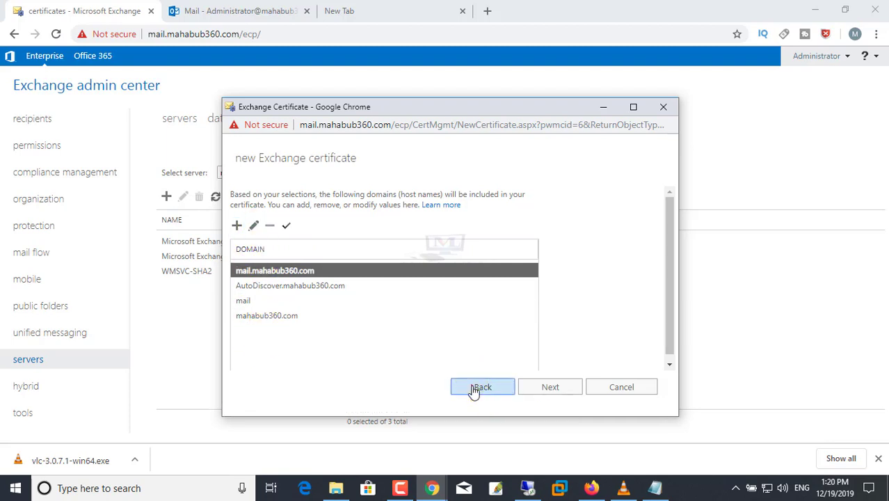
left_click(478, 388)
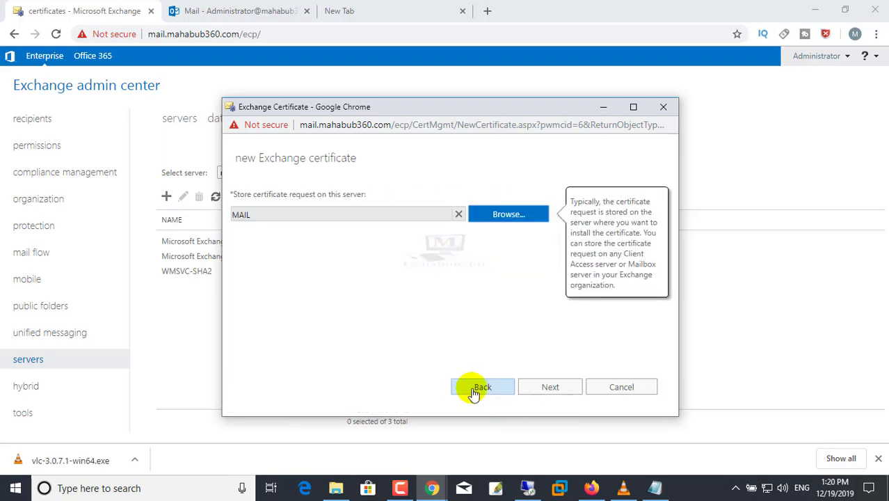
left_click(479, 389)
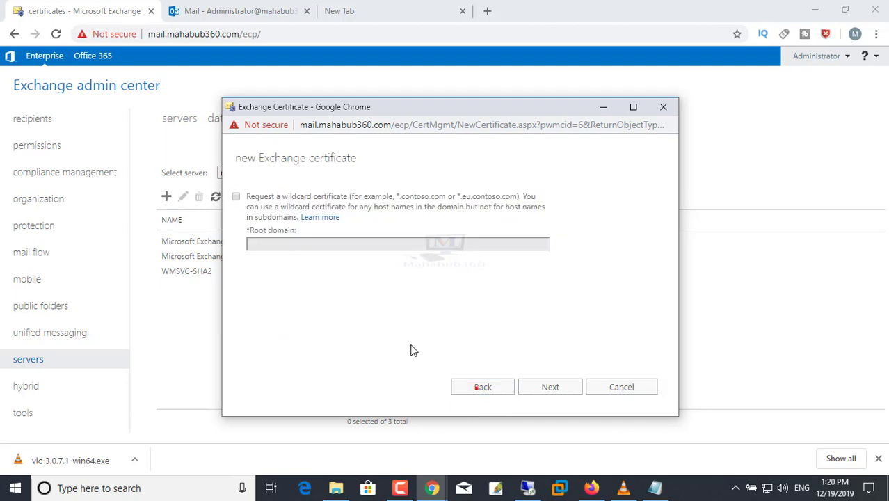
Request a wildcard certificate for root domain mahabub360.com and continue to organization details
left_click(236, 196)
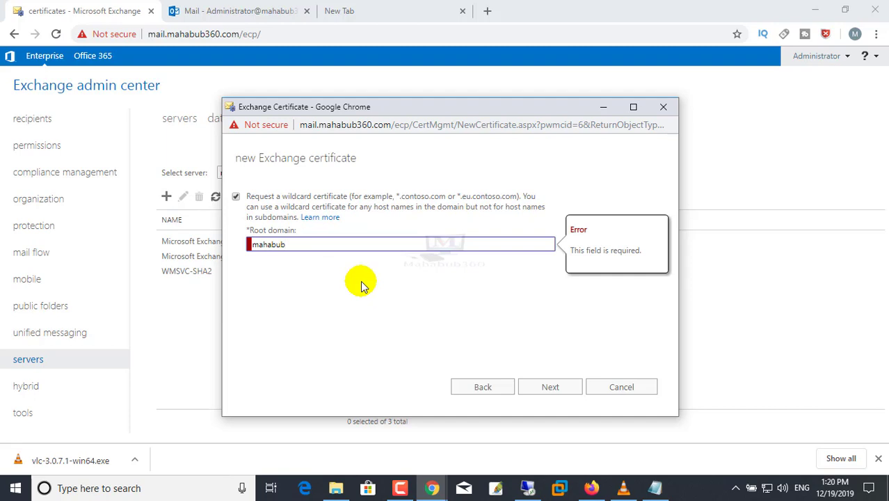
type("mahabub360.com")
left_click(390, 292)
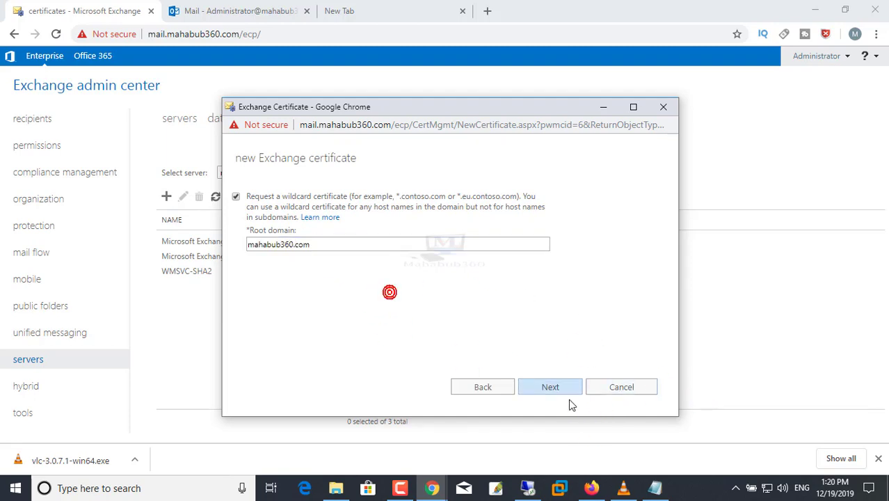
left_click(552, 387)
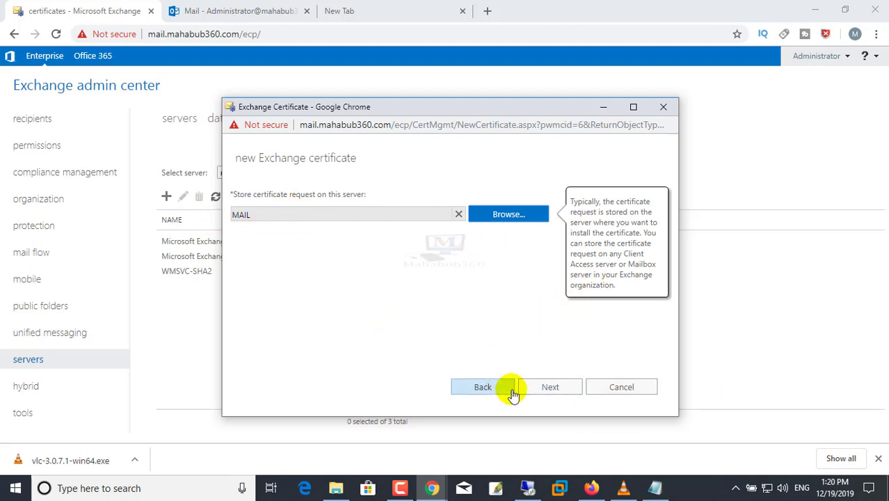
left_click(258, 212)
left_click(540, 451)
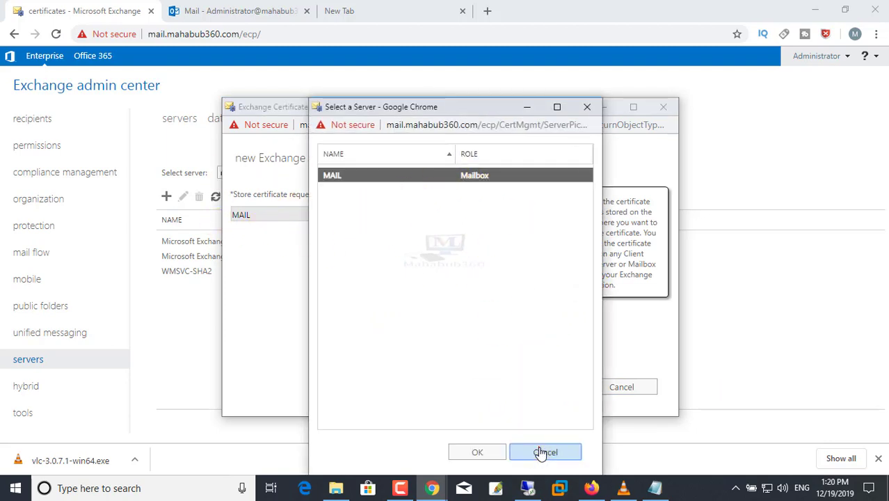
left_click(540, 448)
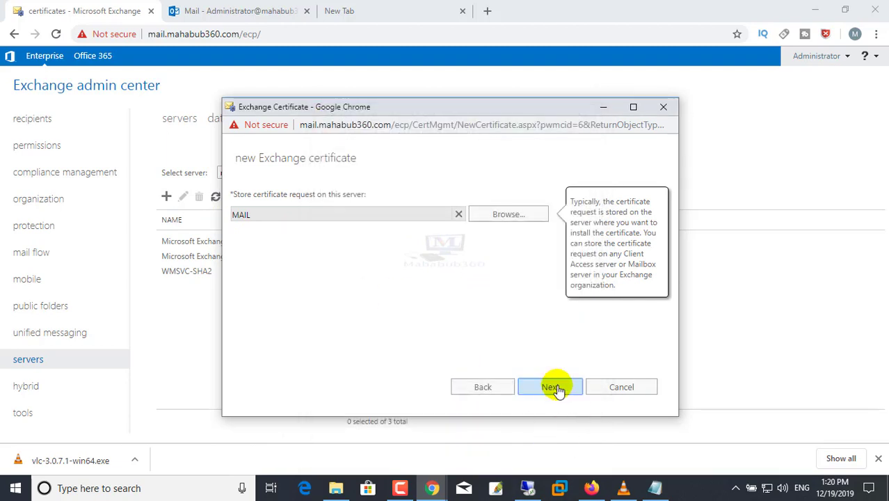
left_click(552, 387)
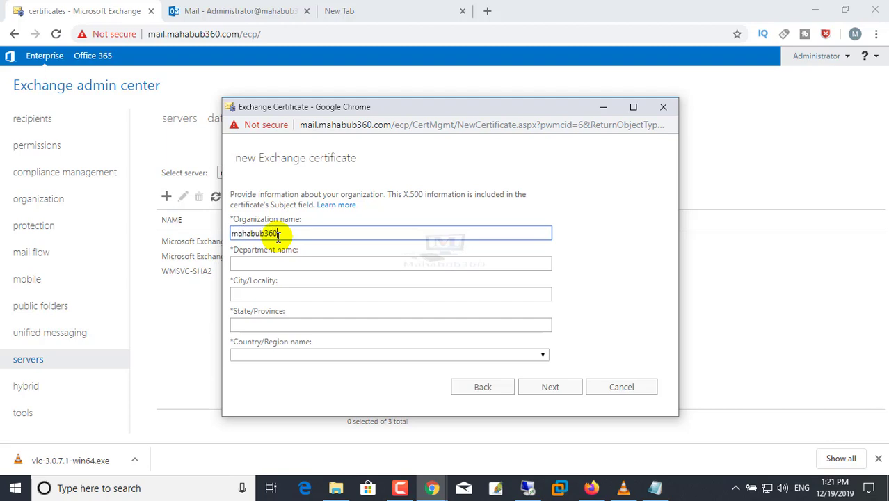
Fill in department IT, city Dhaka, state Uttara and country Bangladesh, then continue
left_click(249, 265)
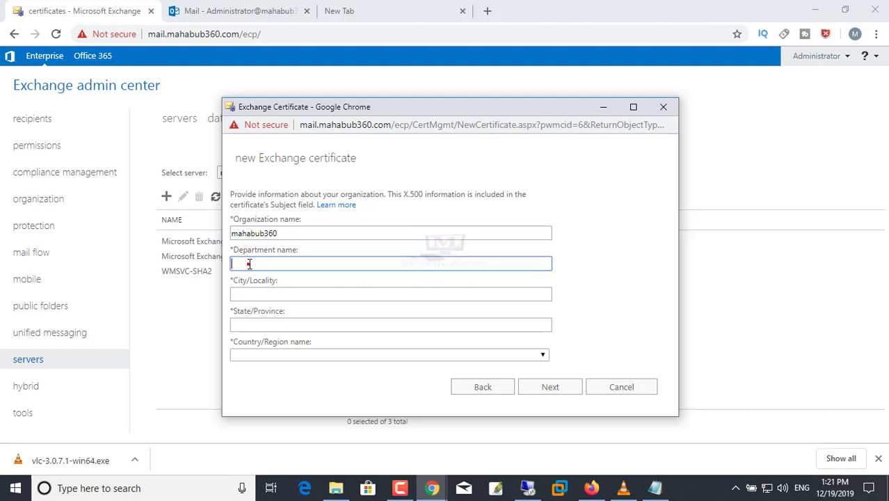
type("IT")
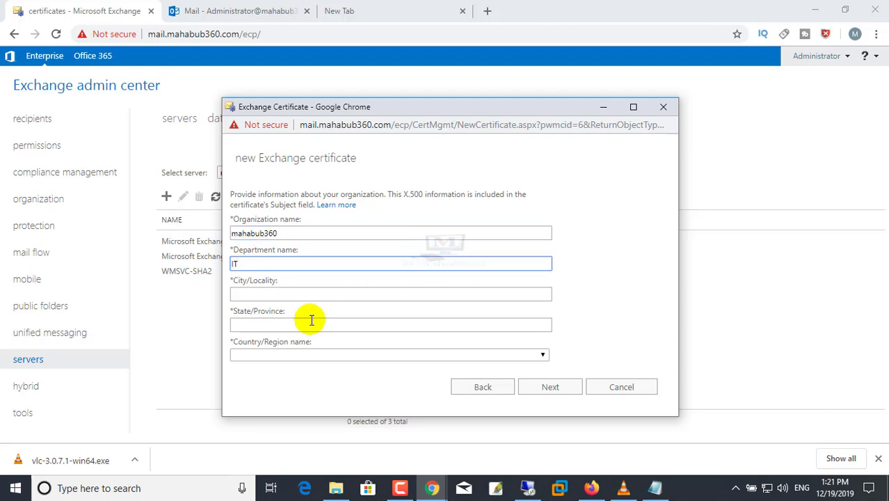
left_click(263, 294)
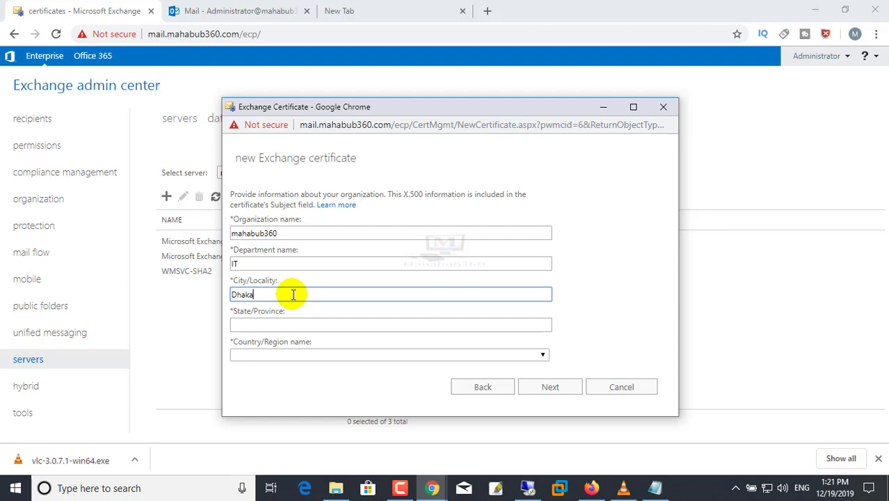
left_click(251, 325)
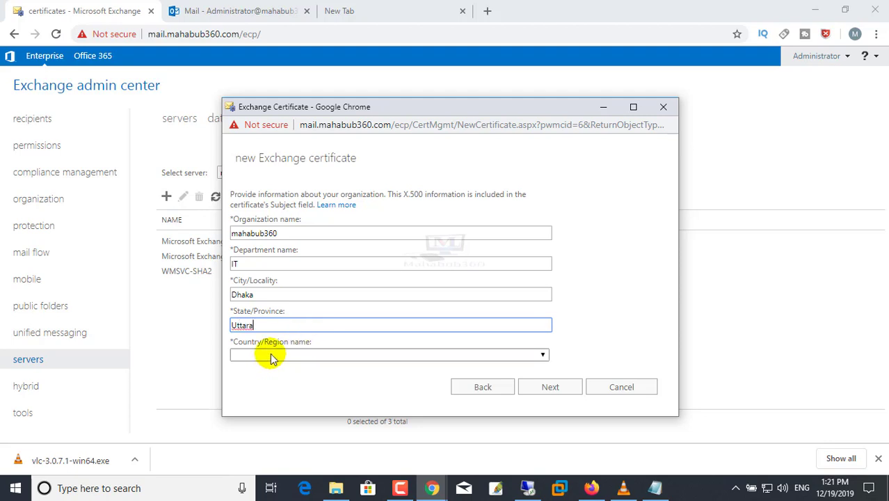
left_click(276, 355)
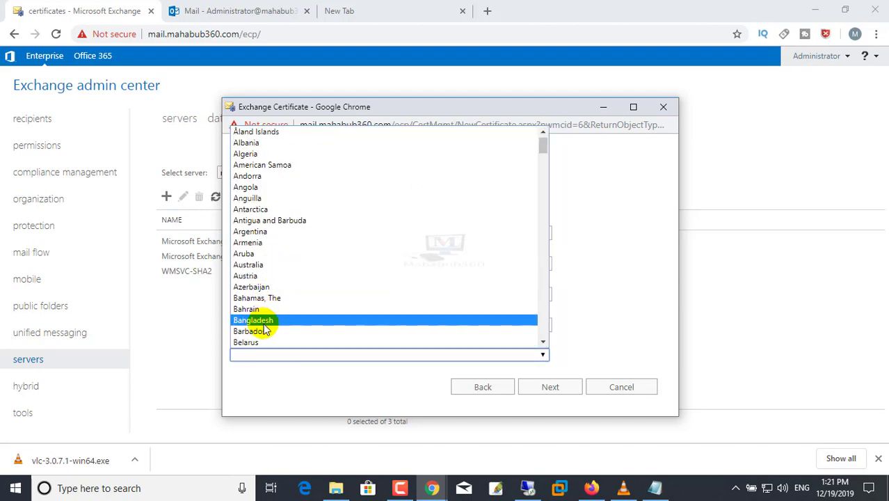
left_click(254, 320)
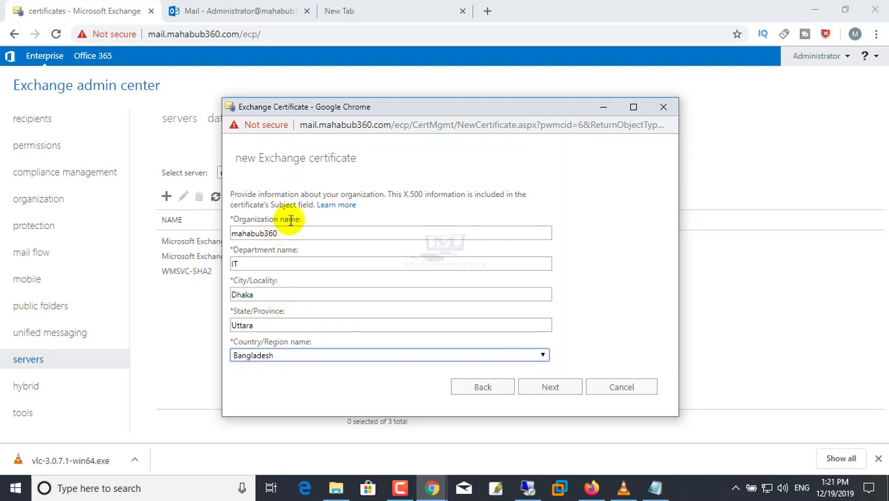
left_click(548, 389)
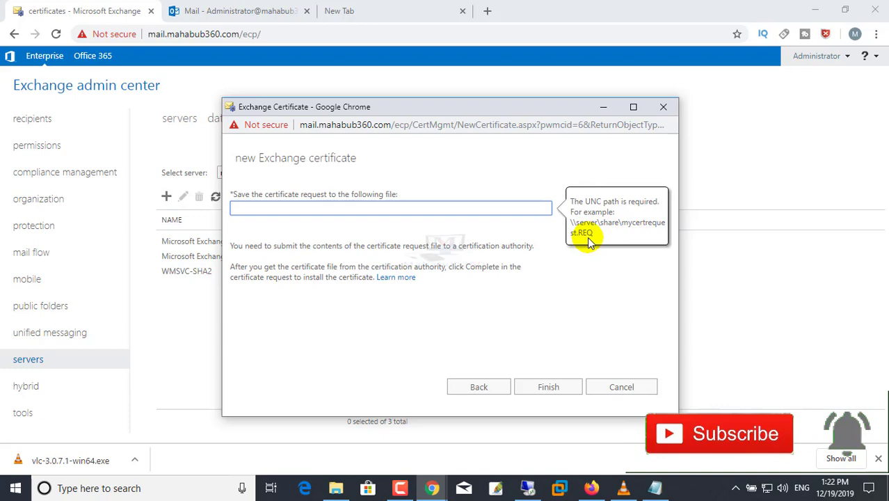
In the remote server session, create a new folder named CA on Local Disk (C:)
left_click(530, 485)
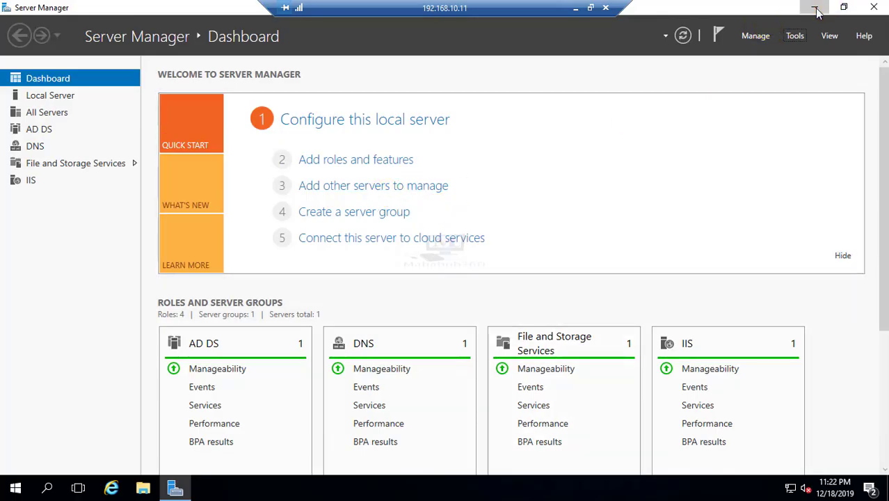
left_click(817, 8)
left_click(142, 488)
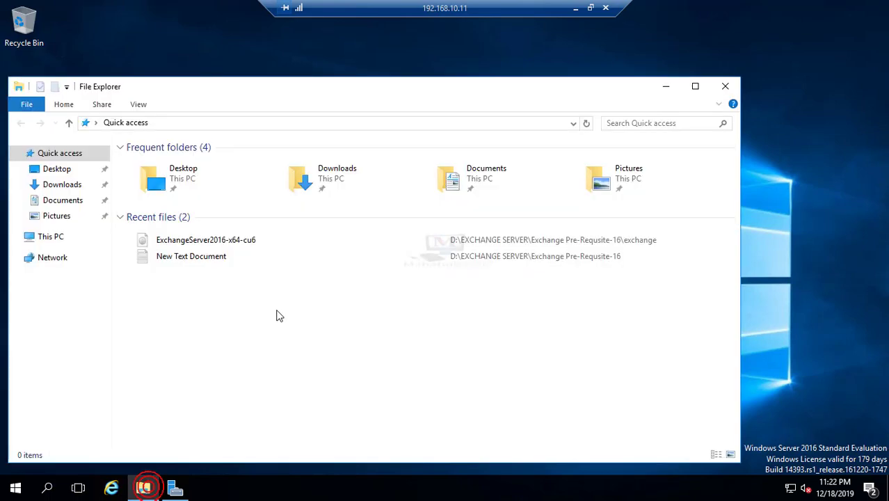
left_click(50, 238)
double_click(185, 258)
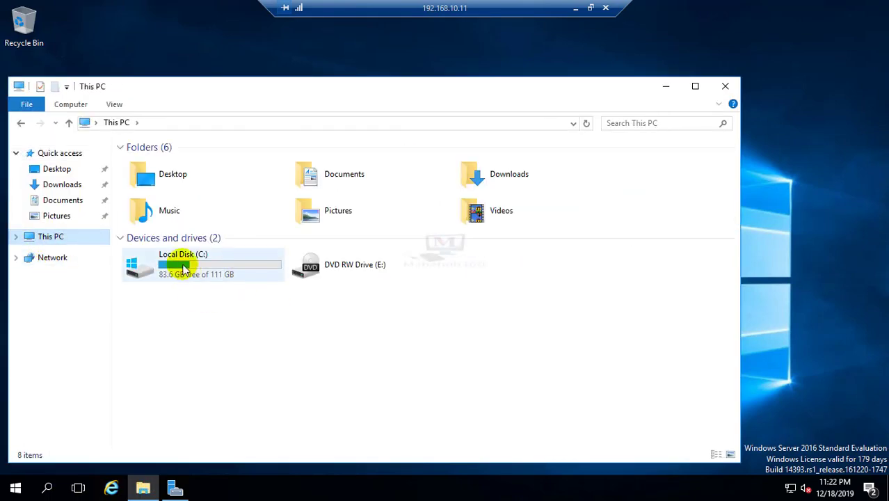
right_click(254, 349)
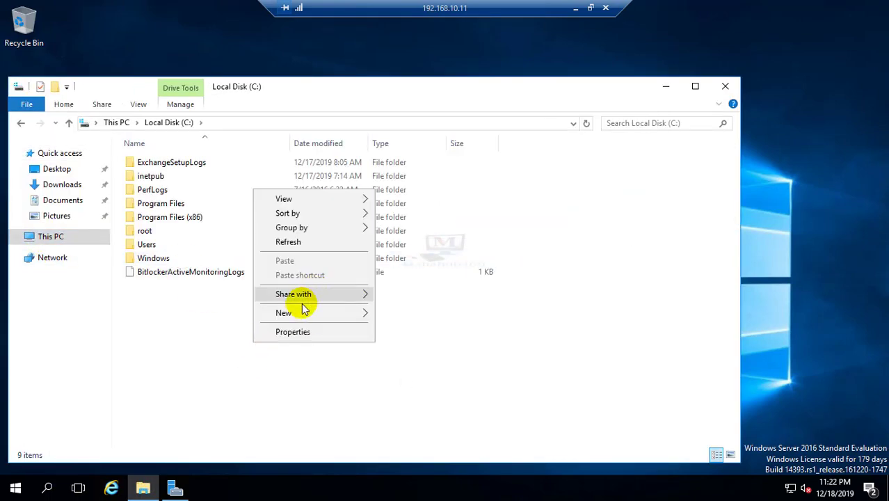
mouse_move(357, 314)
left_click(404, 315)
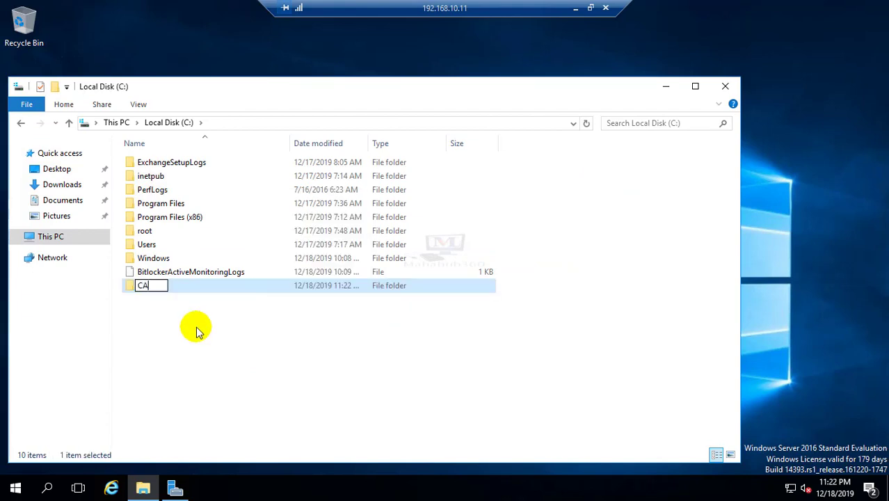
left_click(208, 344)
Share the CA folder with Everyone and open it
left_click(142, 289)
right_click(139, 290)
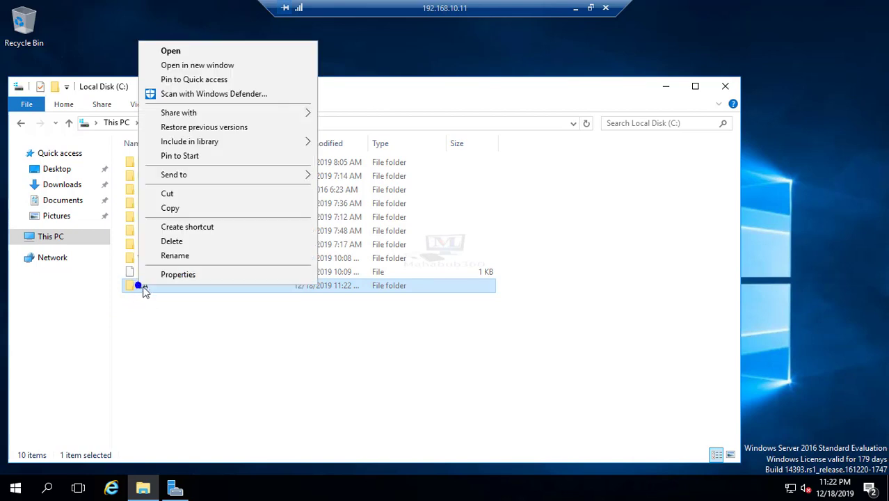
mouse_move(209, 114)
left_click(350, 130)
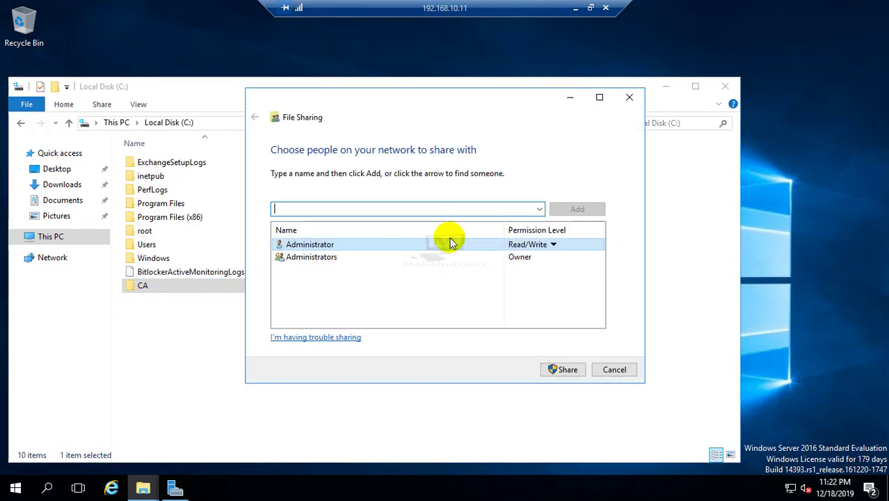
left_click(539, 209)
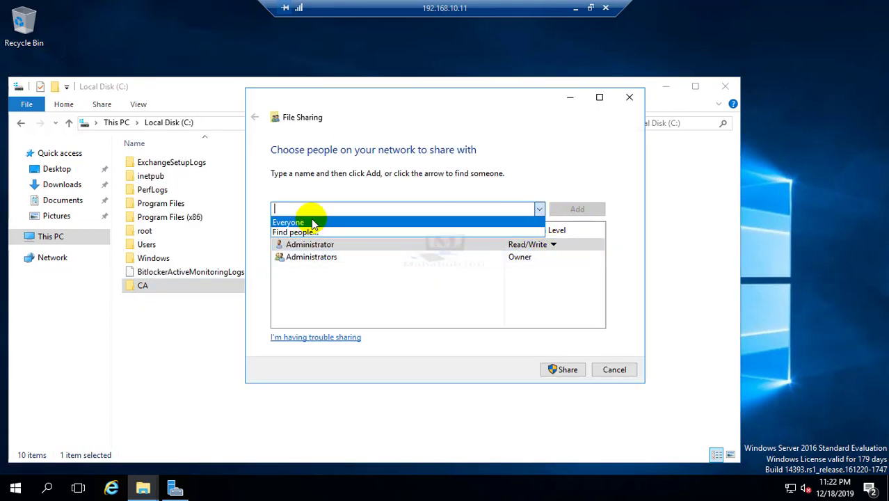
left_click(288, 222)
left_click(566, 368)
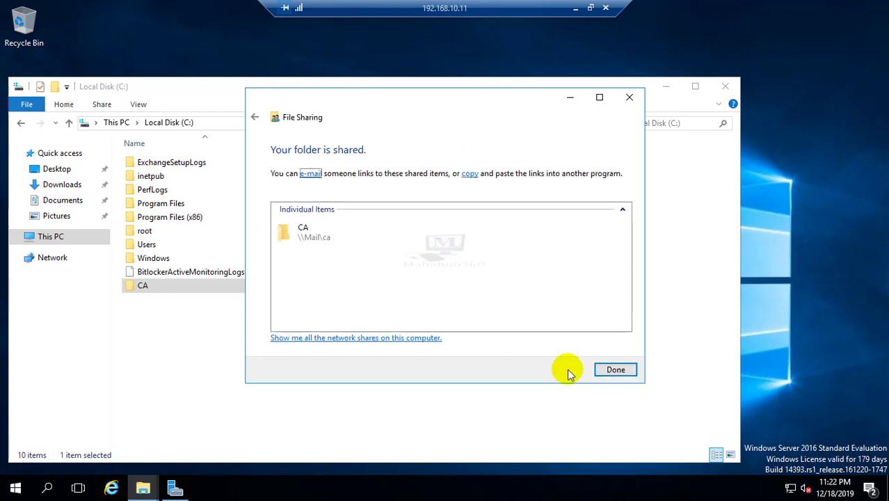
left_click(294, 224)
left_click(617, 369)
double_click(160, 286)
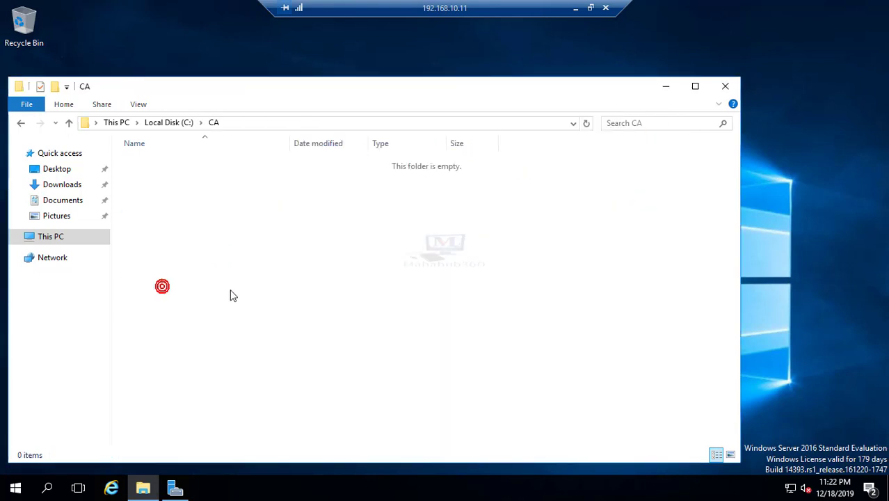
Navigate back to Local Disk (C:), dismissing a network discovery warning along the way
left_click(259, 123)
left_click(278, 296)
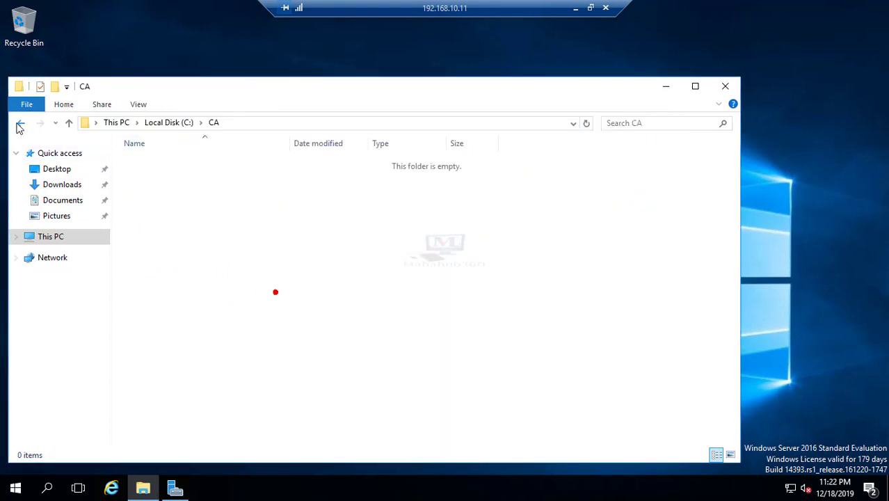
left_click(21, 122)
left_click(54, 263)
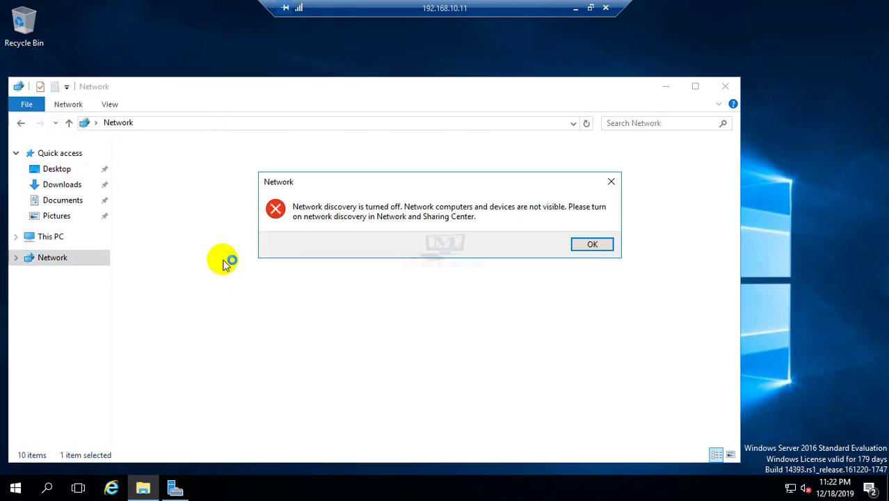
left_click(569, 249)
left_click(47, 263)
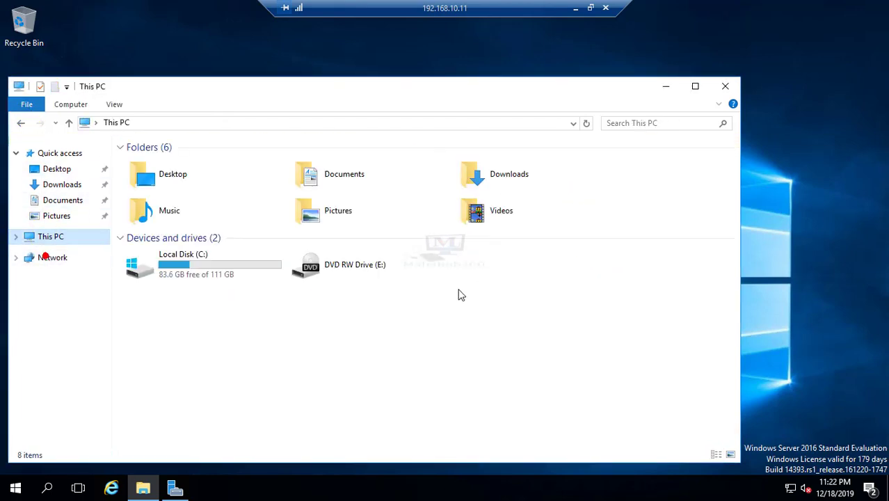
double_click(182, 260)
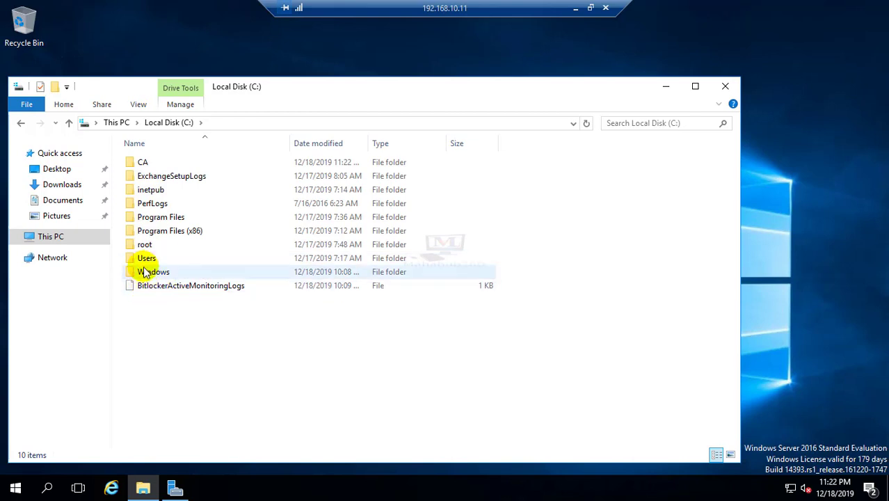
Copy the CA folder's network path \\Mail\ca from its Sharing properties, then return to Exchange
right_click(145, 159)
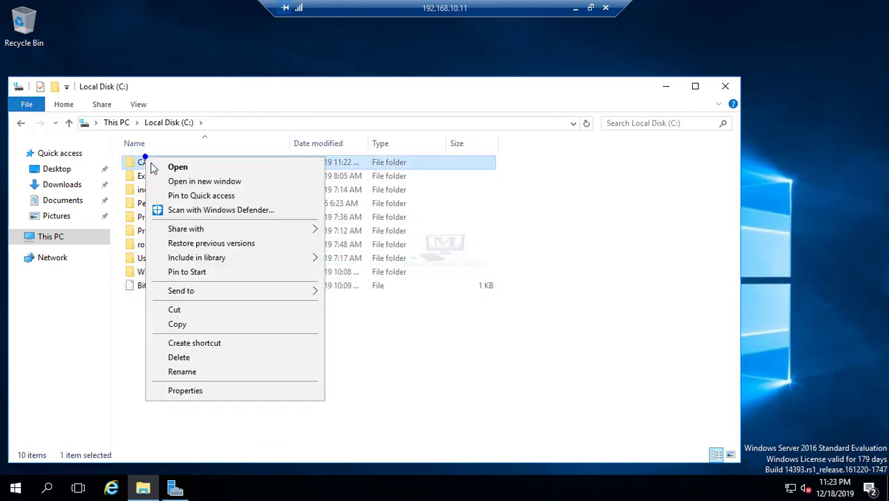
left_click(189, 390)
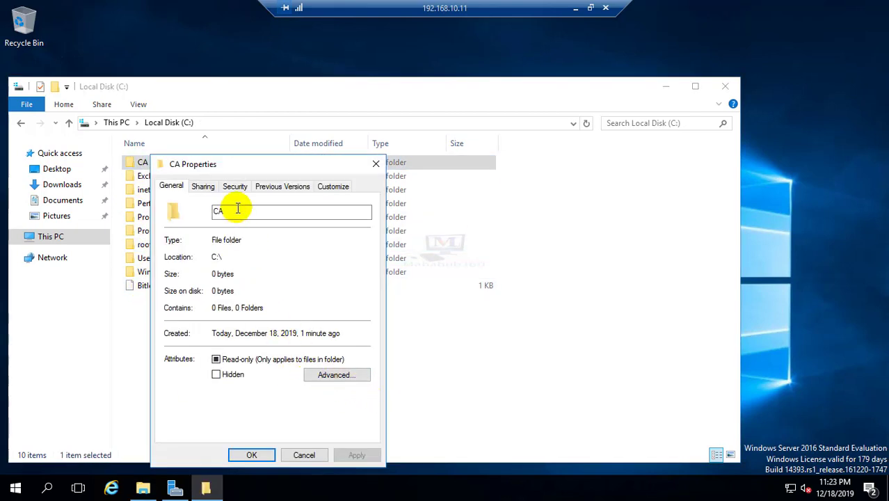
left_click(203, 186)
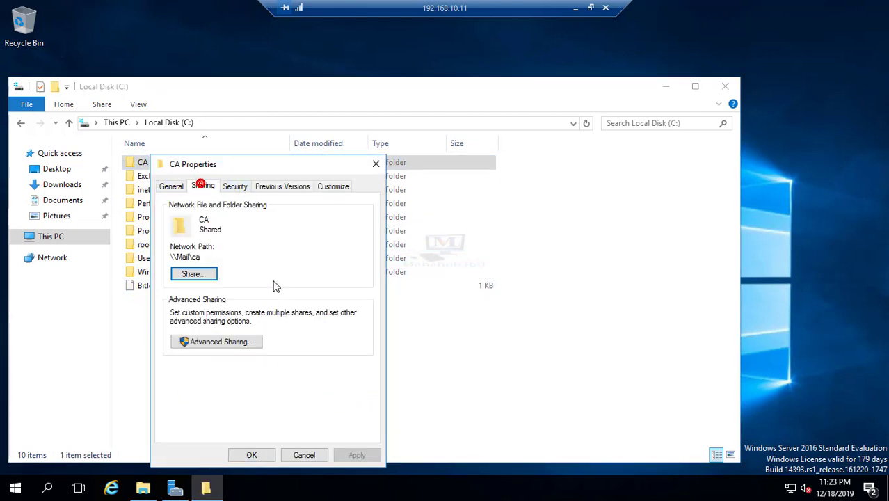
left_click(205, 341)
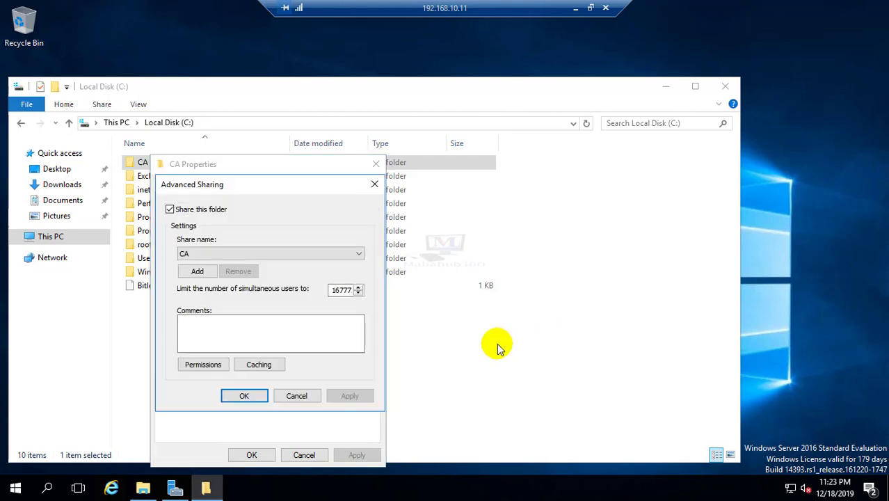
left_click(294, 396)
left_click(190, 273)
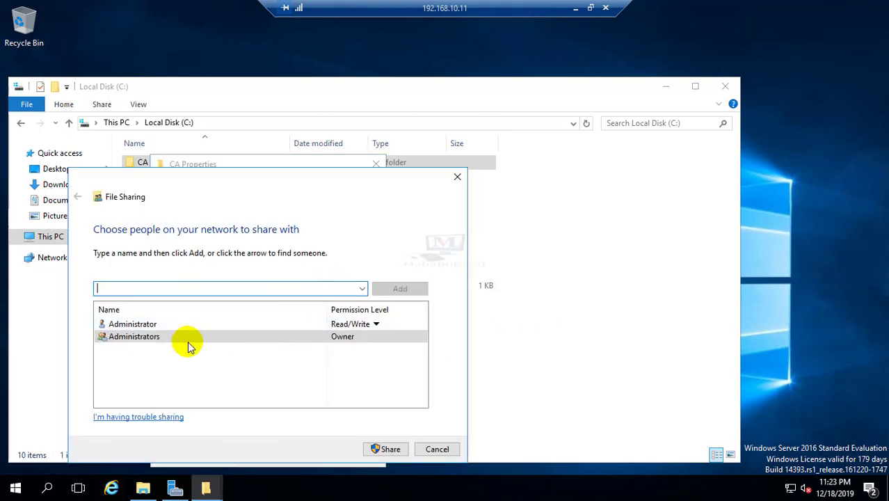
left_click(438, 451)
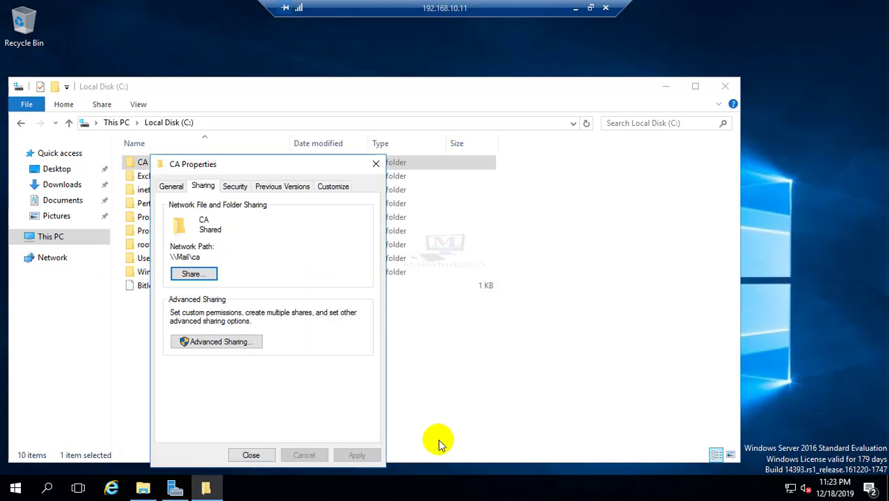
double_click(179, 257)
right_click(182, 258)
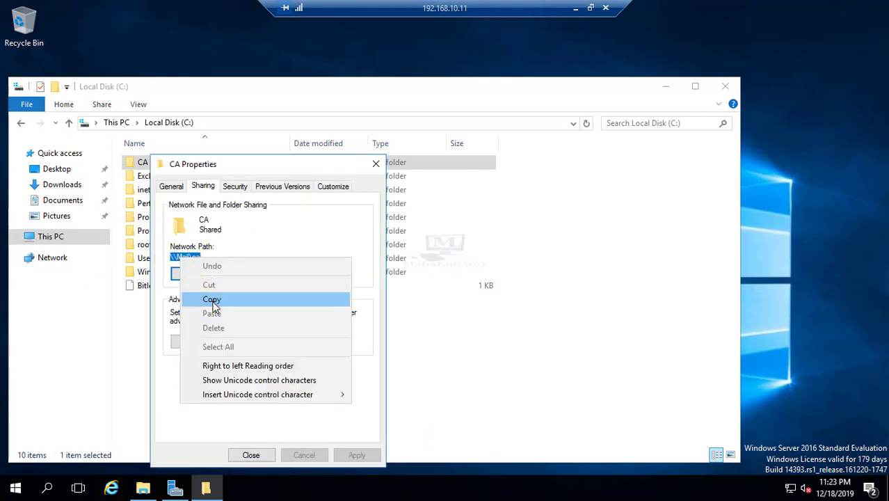
left_click(209, 300)
left_click(576, 11)
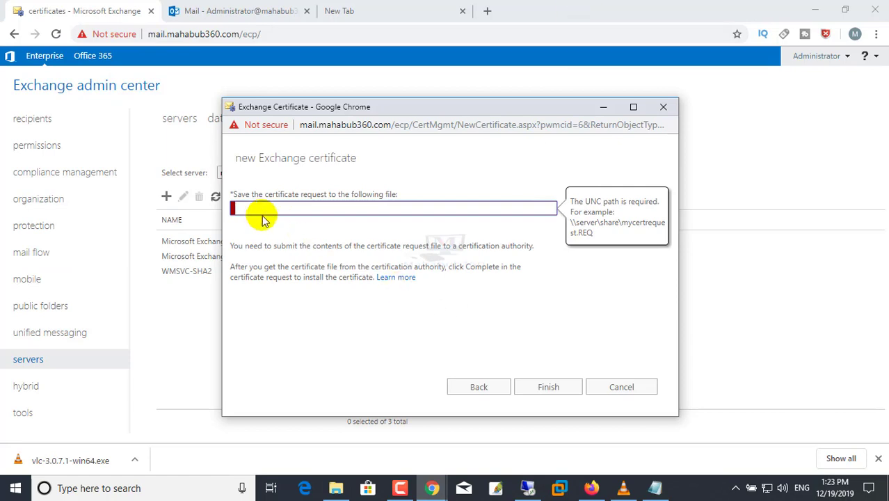
Paste the share path, complete it as \\mail\CA\mail.req, and finish the certificate request
key("ctrl+v")
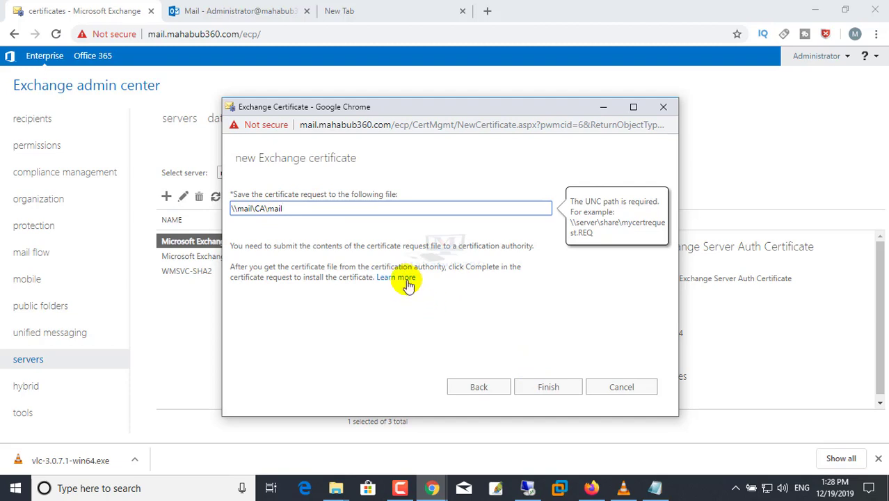
type(".req")
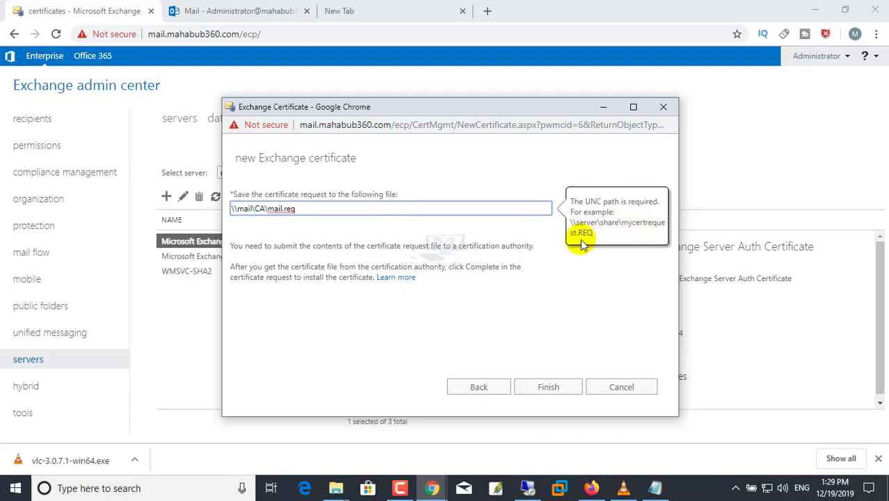
triple_click(325, 211)
left_click(549, 386)
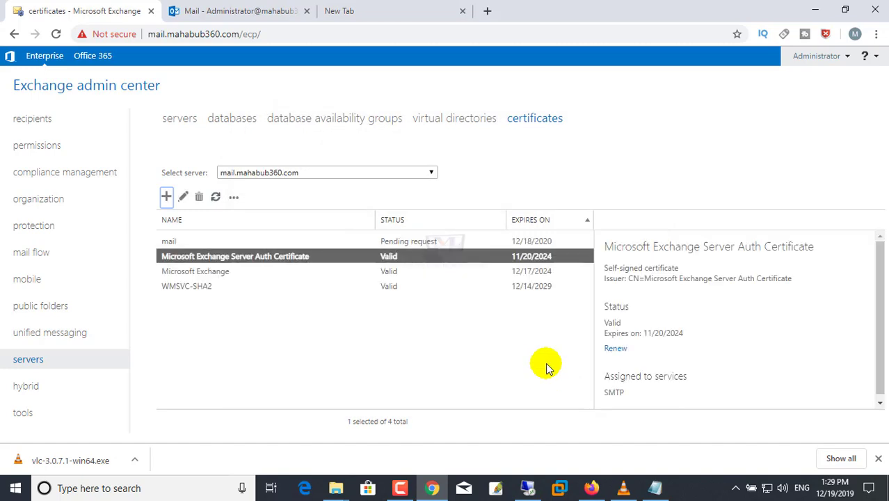
left_click(408, 241)
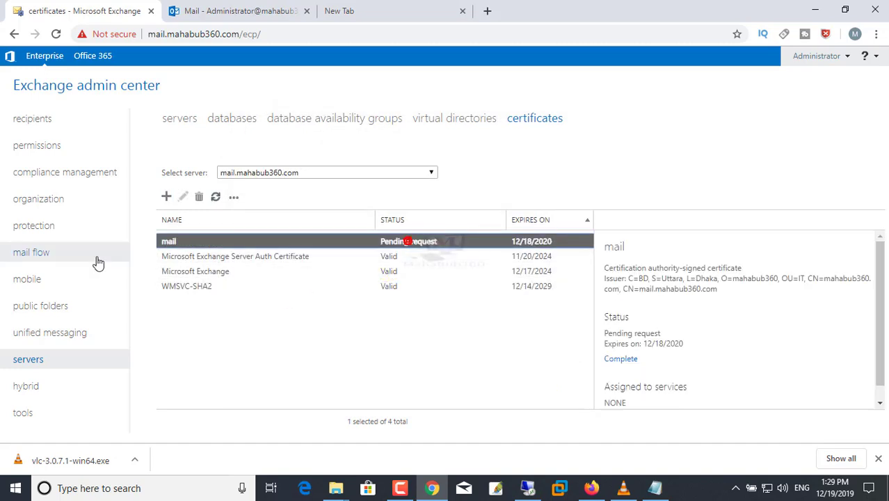
left_click(528, 487)
Open C:\CA on the server and try opening mail.req, dismissing the cannot-open warning
left_click(277, 354)
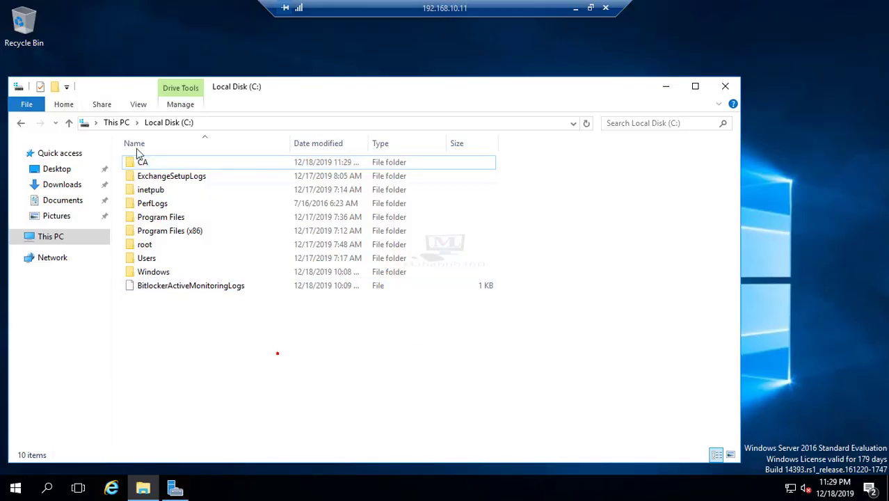
double_click(143, 162)
left_click(148, 164)
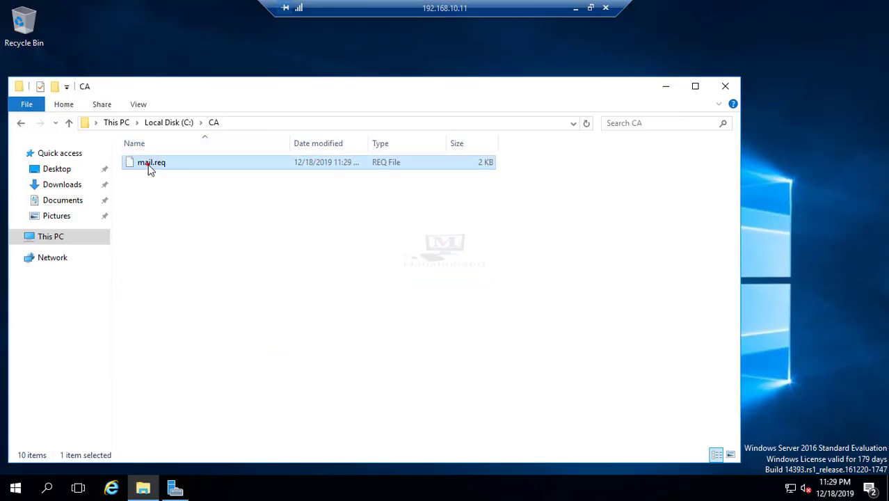
right_click(146, 167)
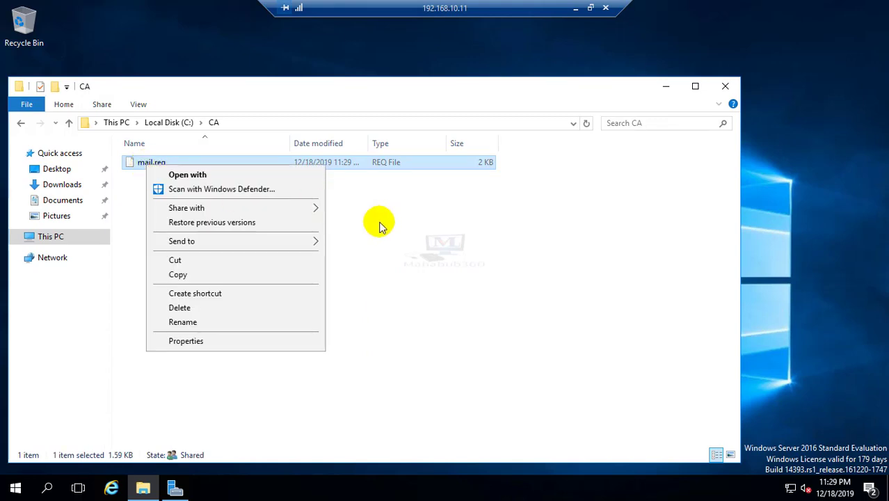
left_click(432, 232)
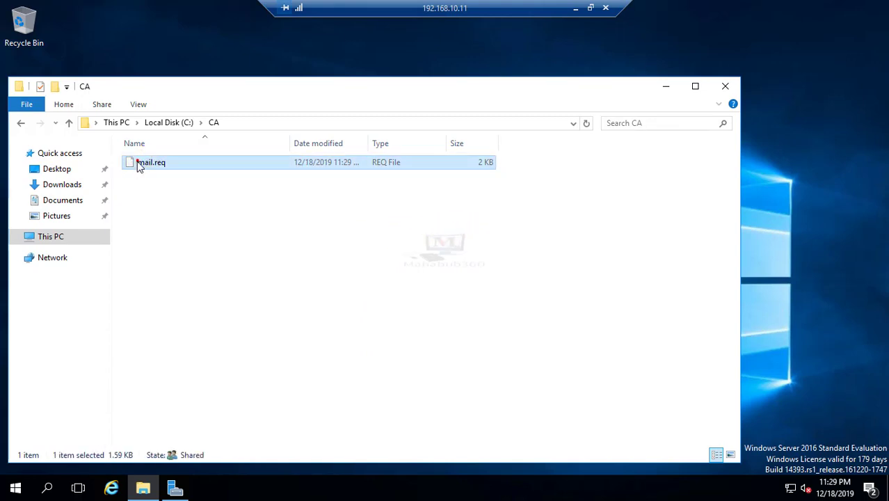
right_click(165, 171)
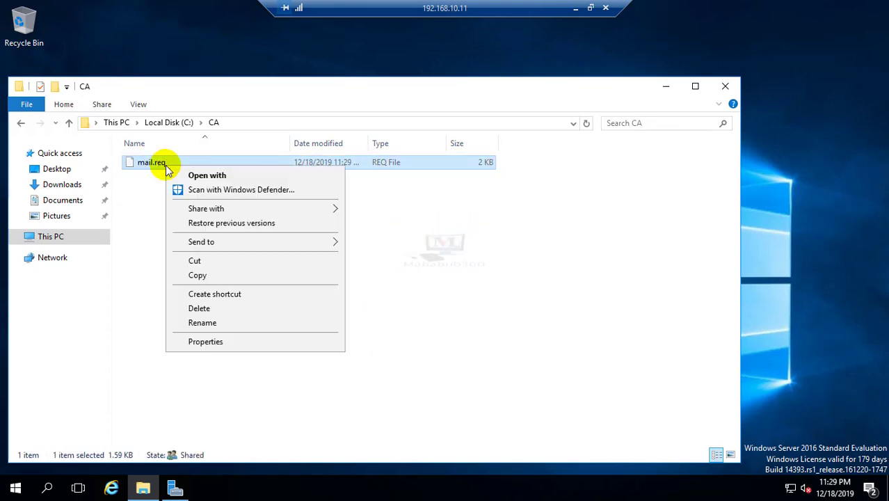
left_click(215, 175)
left_click(264, 247)
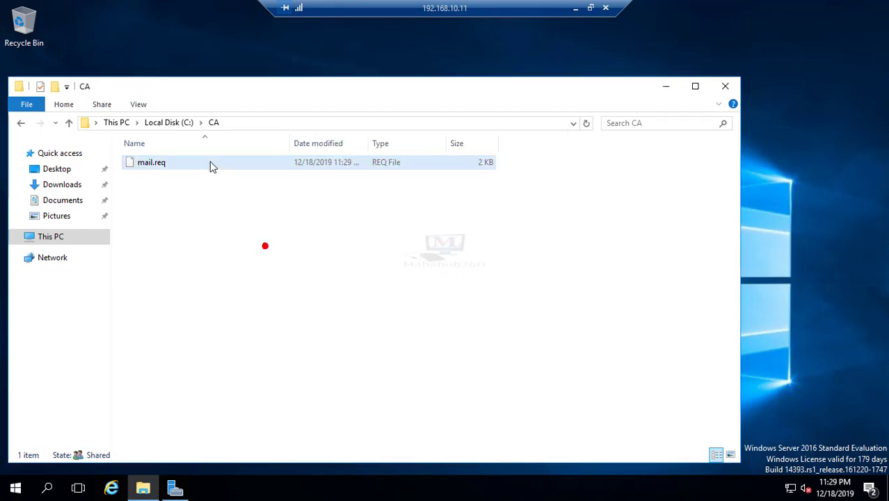
Widen the Date modified column to check mail.req, then return to Exchange admin center
left_click(159, 167)
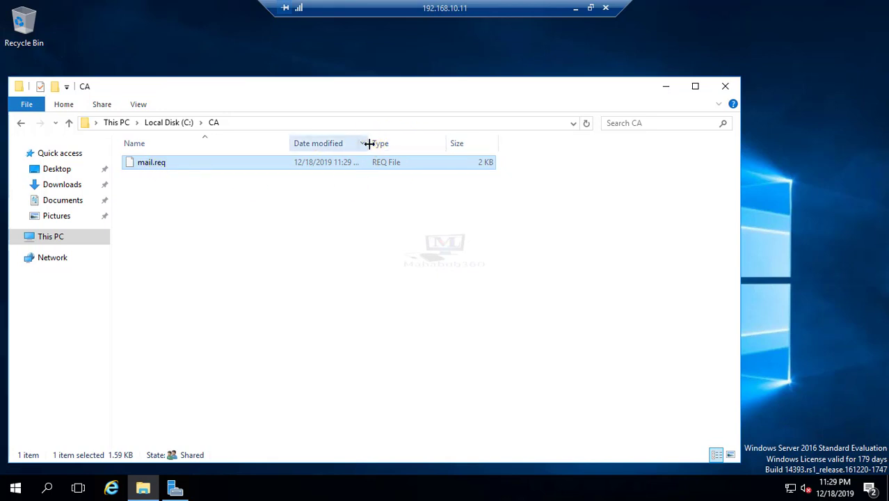
left_click_drag(369, 144, 464, 144)
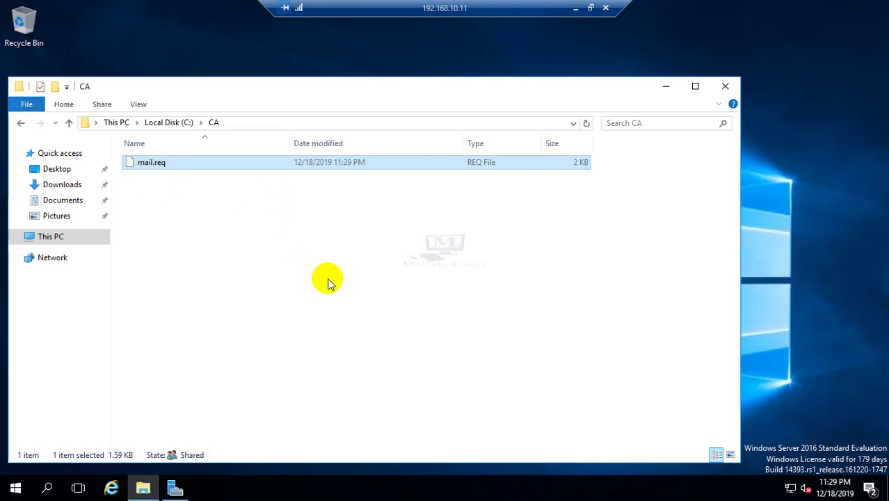
left_click(184, 167)
left_click(217, 212)
left_click(167, 168)
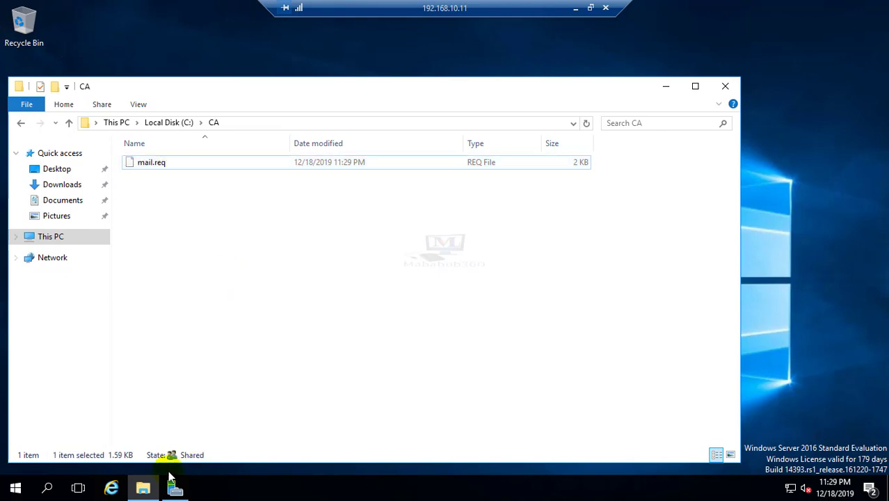
left_click(575, 10)
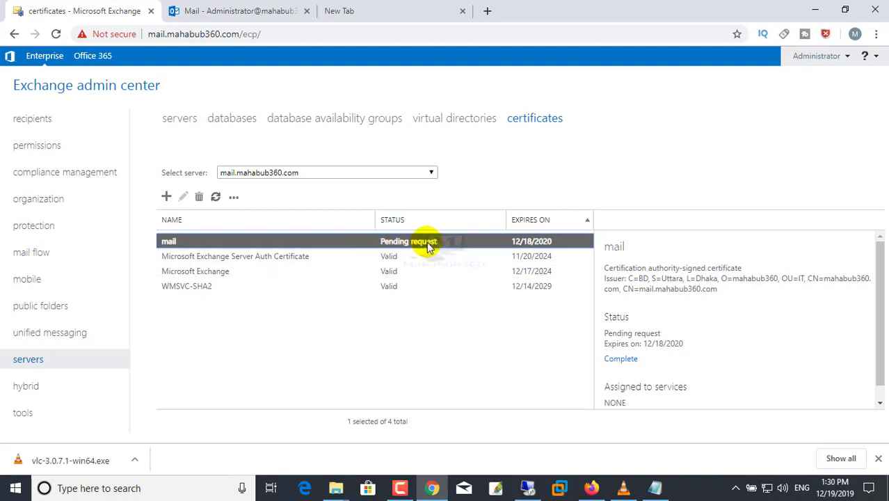
Attempt to complete the pending request with mail.cer, then cancel after the file-not-found error
left_click(621, 361)
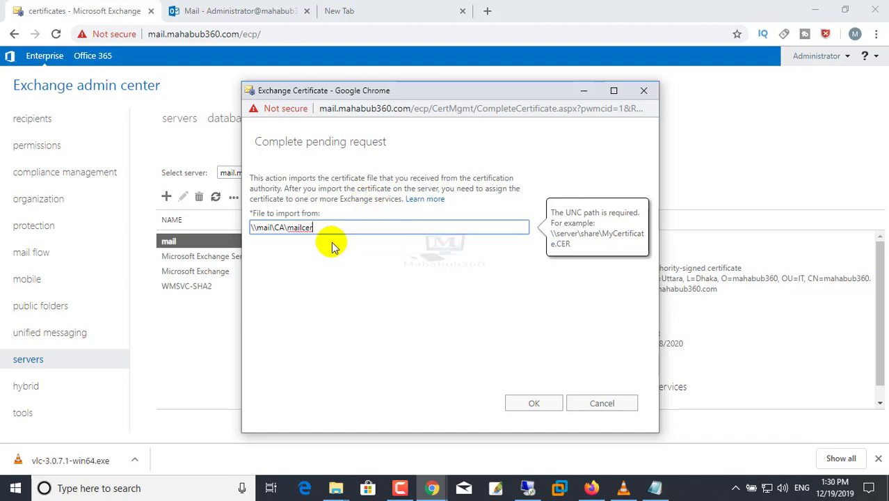
left_click(302, 227)
type(".")
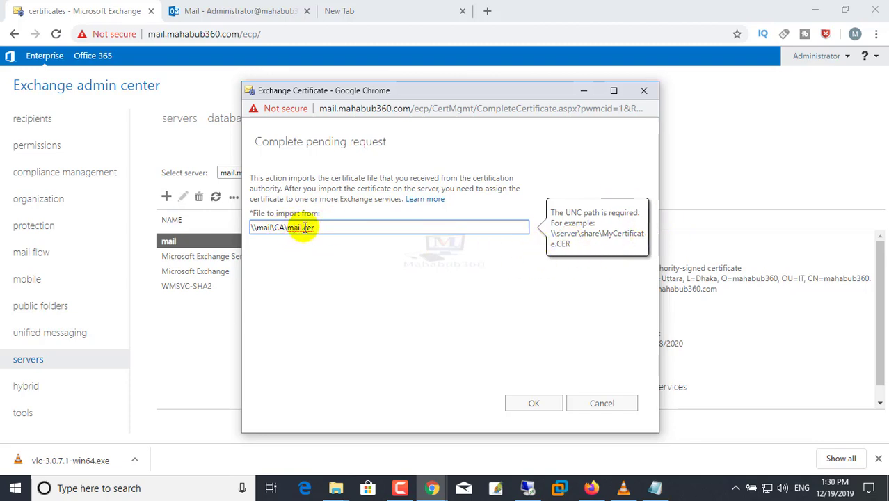
left_click_drag(327, 227, 288, 226)
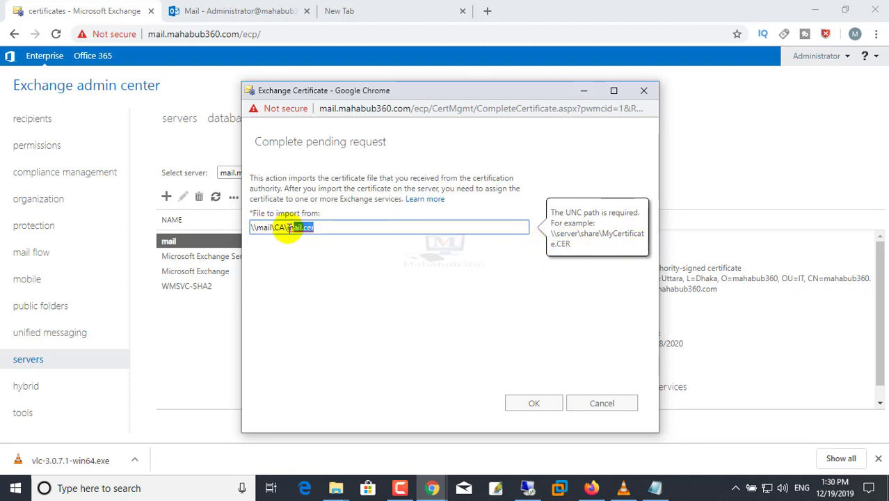
left_click(530, 407)
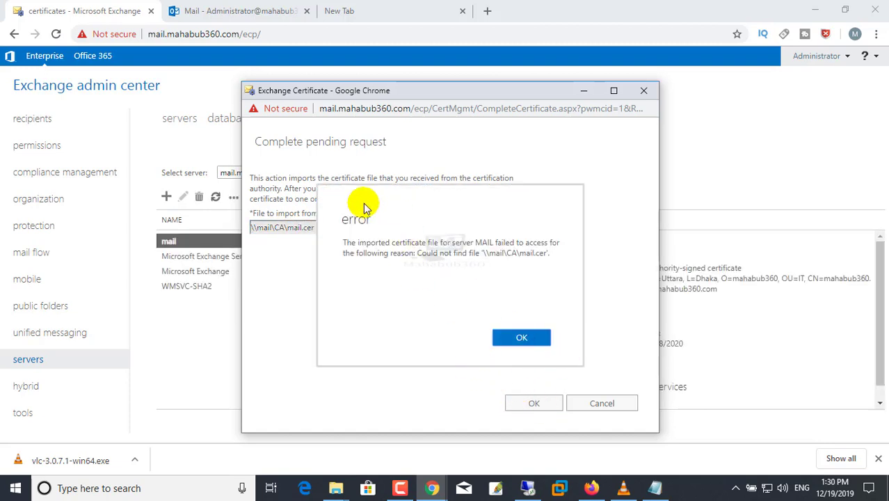
left_click(516, 338)
left_click(324, 227)
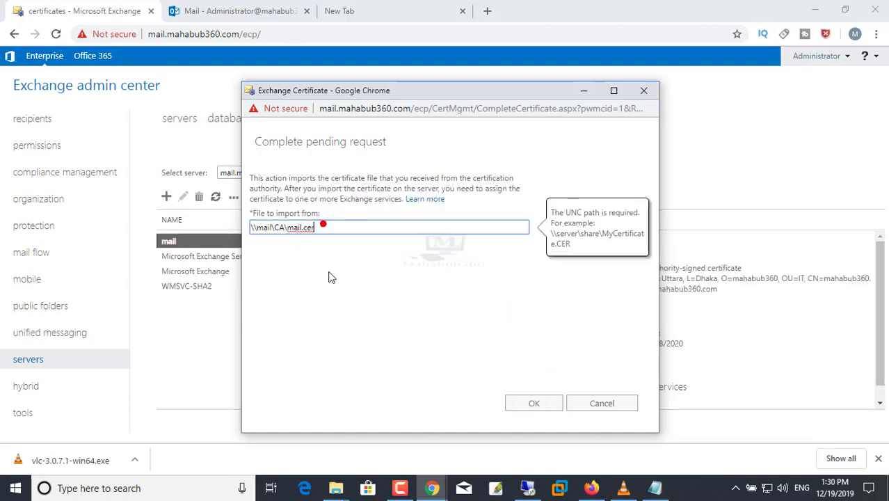
left_click(614, 400)
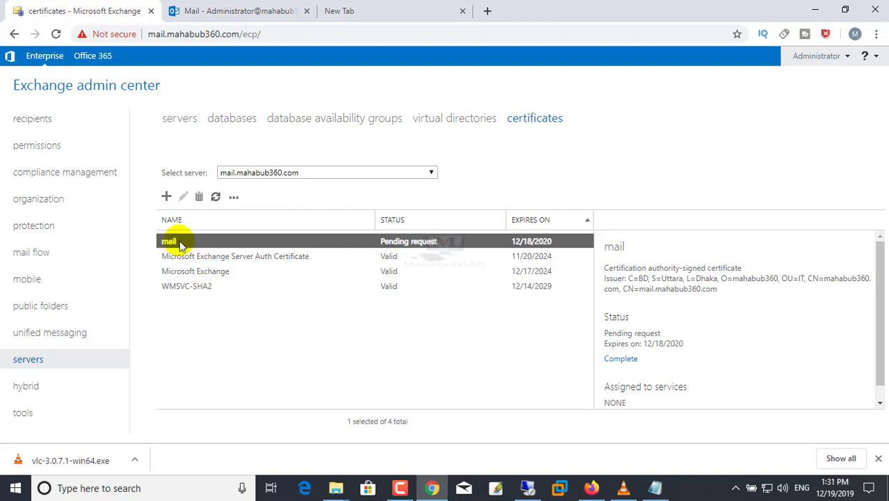
Delete the pending 'mail' certificate, then begin a new self-signed certificate
left_click(199, 197)
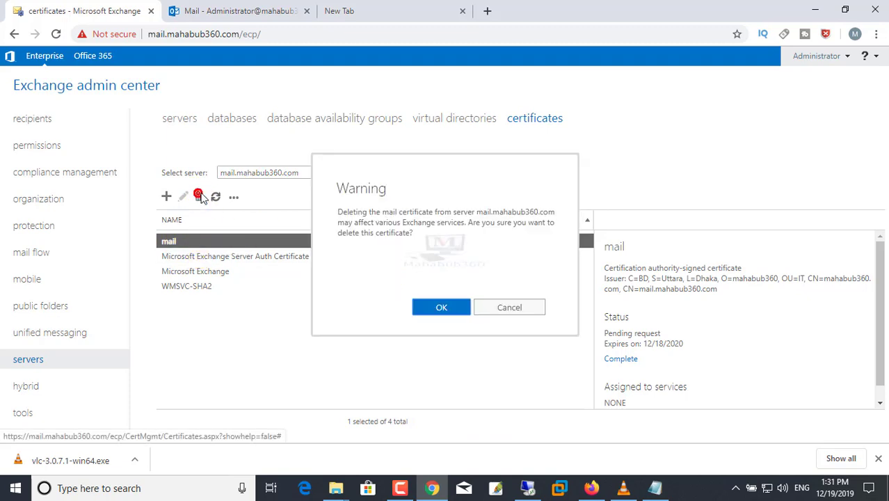
left_click(447, 313)
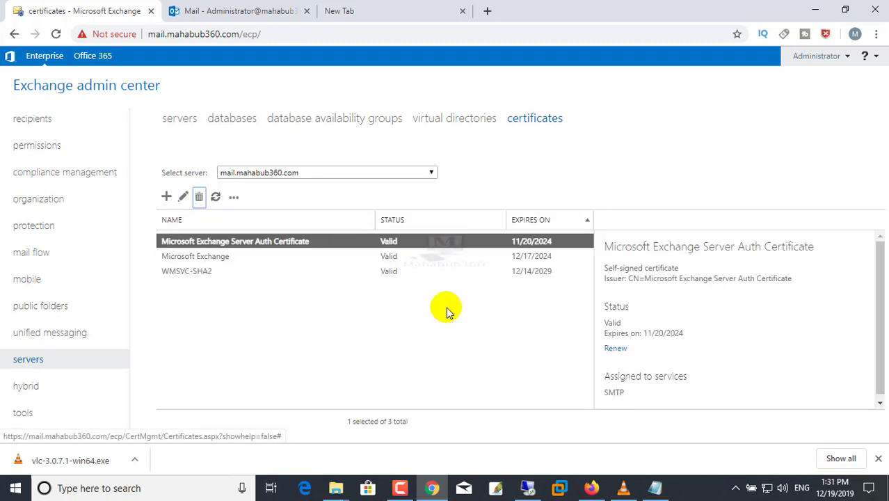
left_click(166, 198)
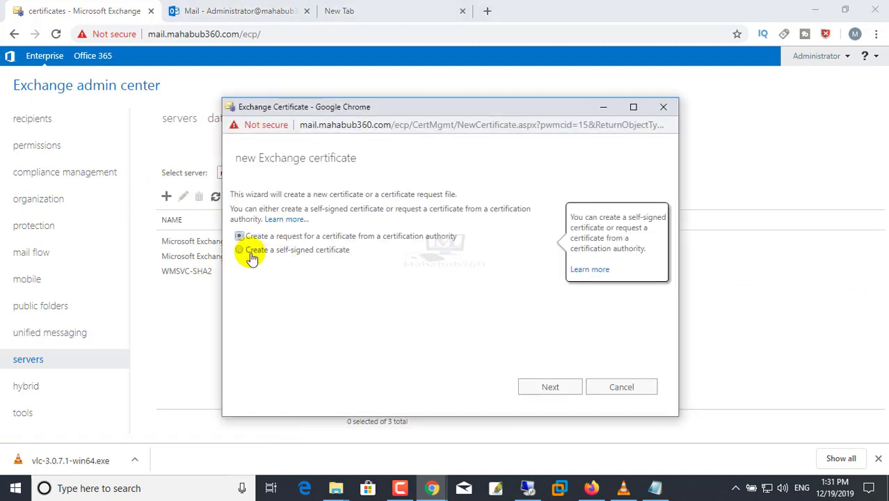
left_click(243, 253)
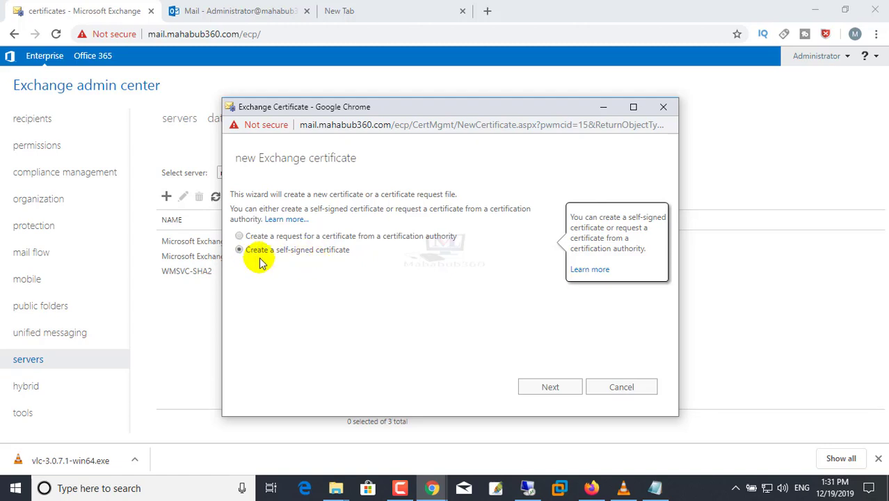
left_click(547, 389)
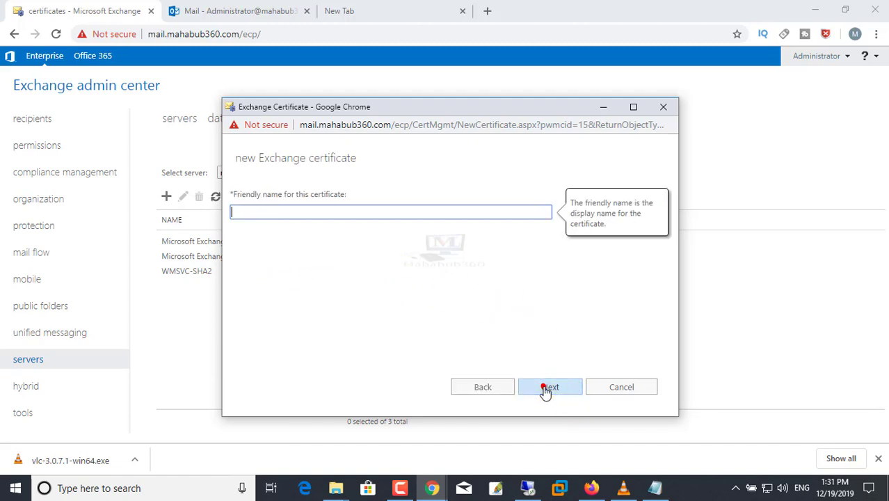
Name the certificate 'mail Server Certificate' and choose MAIL as the server to store it
left_click(263, 214)
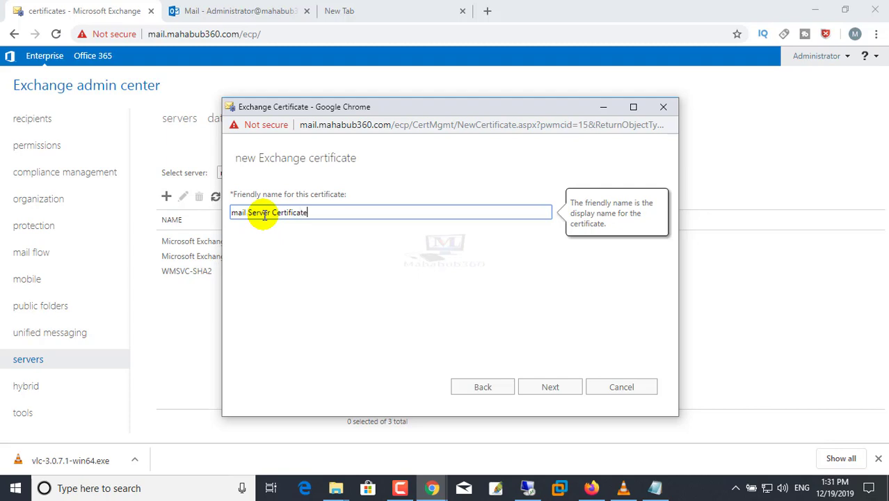
left_click(550, 388)
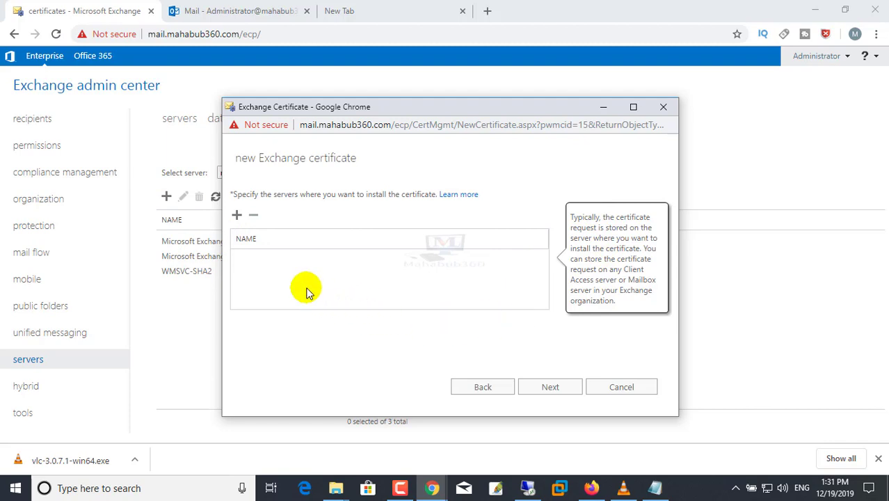
left_click(237, 216)
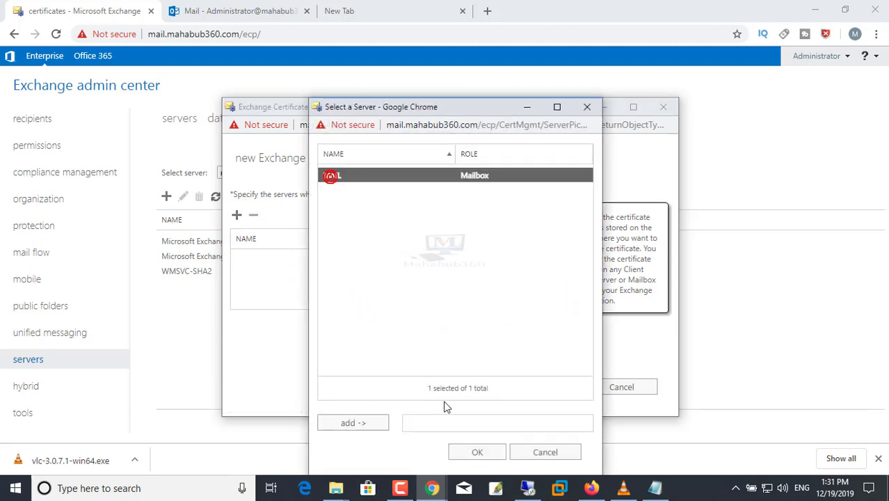
left_click(354, 422)
left_click(477, 452)
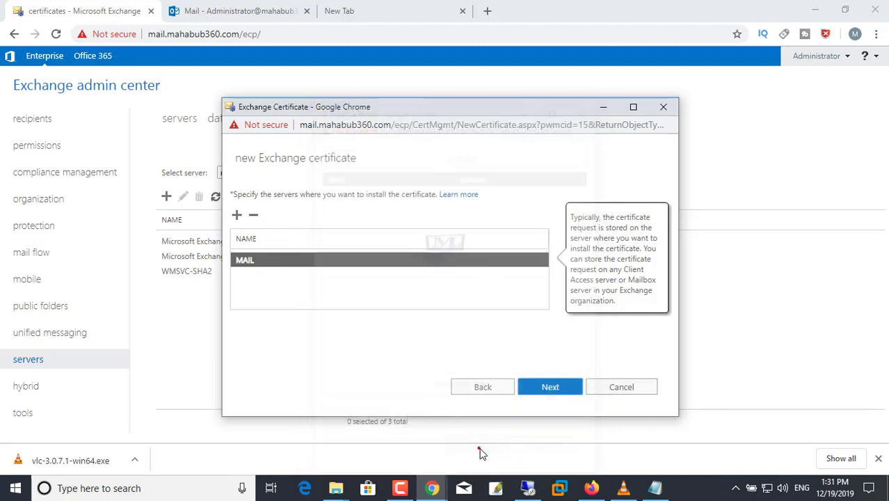
left_click(555, 390)
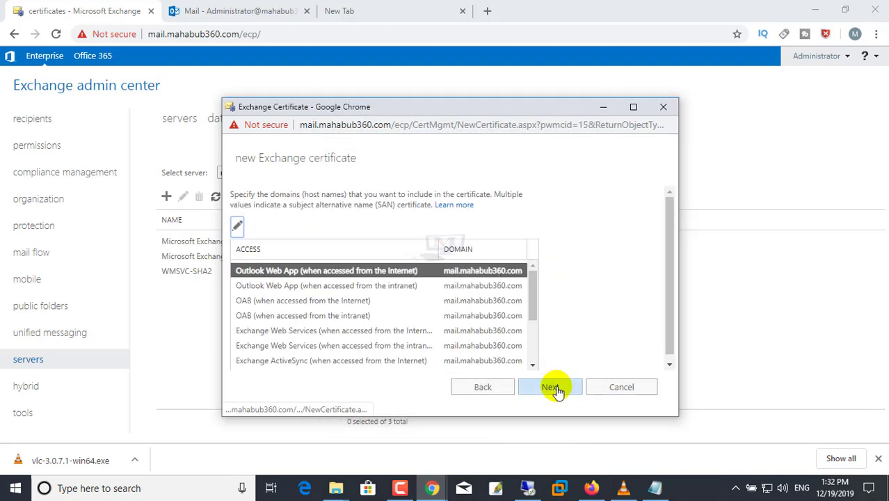
Select all access rows so the certificate covers mail.mahabub360.com, AutoDiscover.mahabub360.com, mail and mahabub360.com
left_click_drag(532, 306, 533, 255)
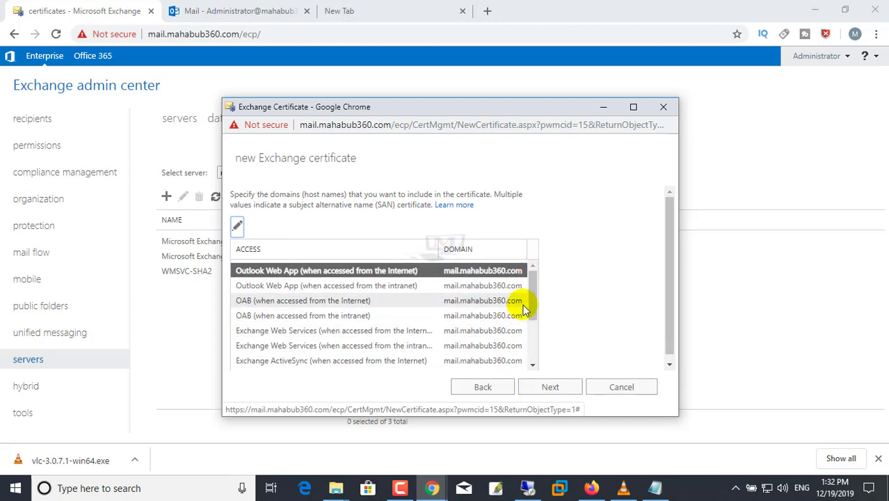
scroll(530, 298, "down", 3)
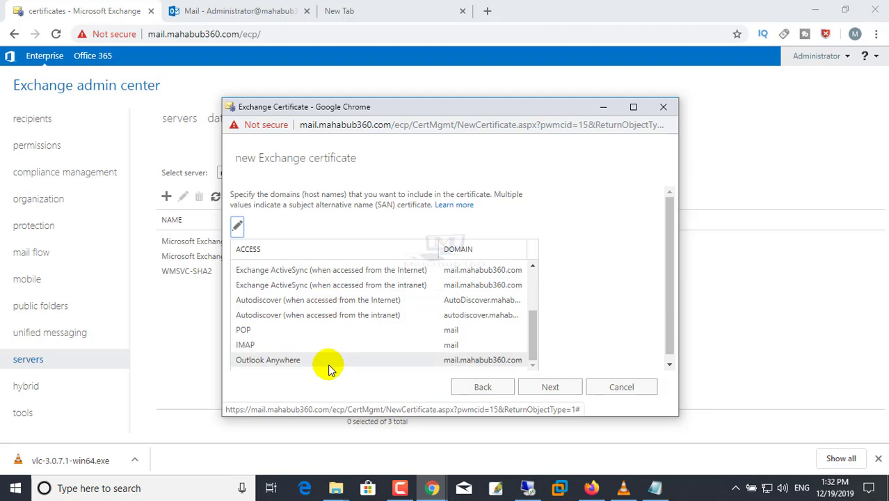
left_click(277, 355)
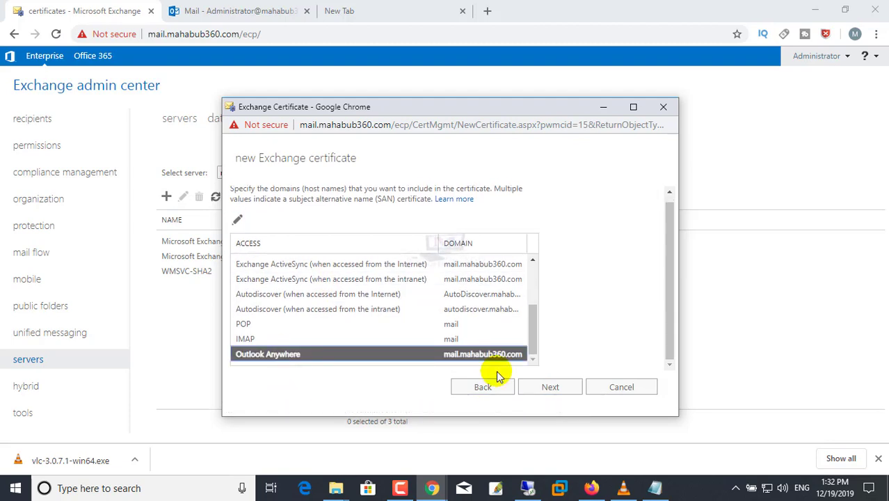
key("shift+Up")
key("shift+Up")
key("shift+Up")
key("shift+Up")
key("shift+Up")
key("shift+Up")
key("shift+Up")
key("shift+Up")
key("shift+Up")
key("shift+Up")
key("shift+Up")
key("shift+Up")
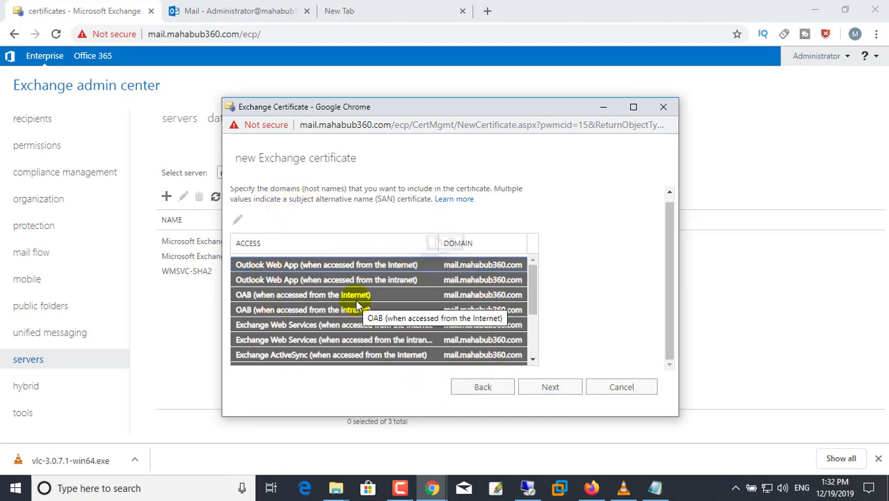
mouse_move(534, 300)
left_mouse_down()
mouse_move(535, 327)
mouse_move(536, 242)
left_mouse_up()
left_click(563, 295)
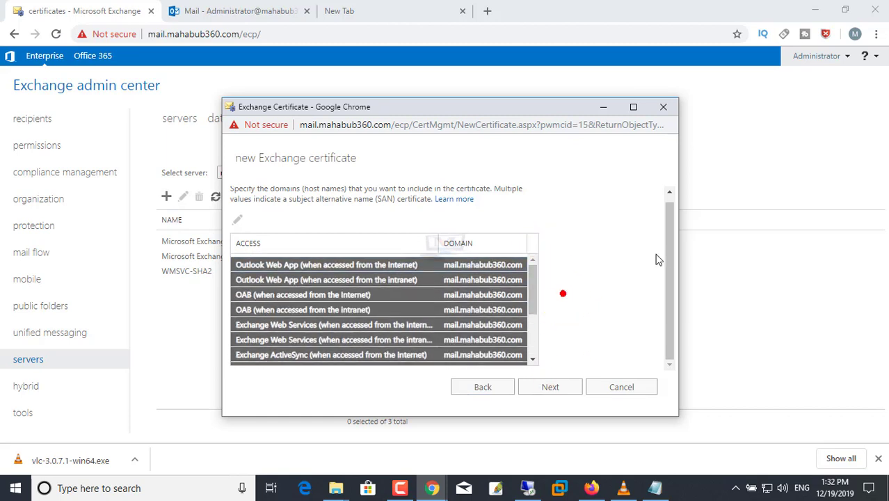
left_click(599, 330)
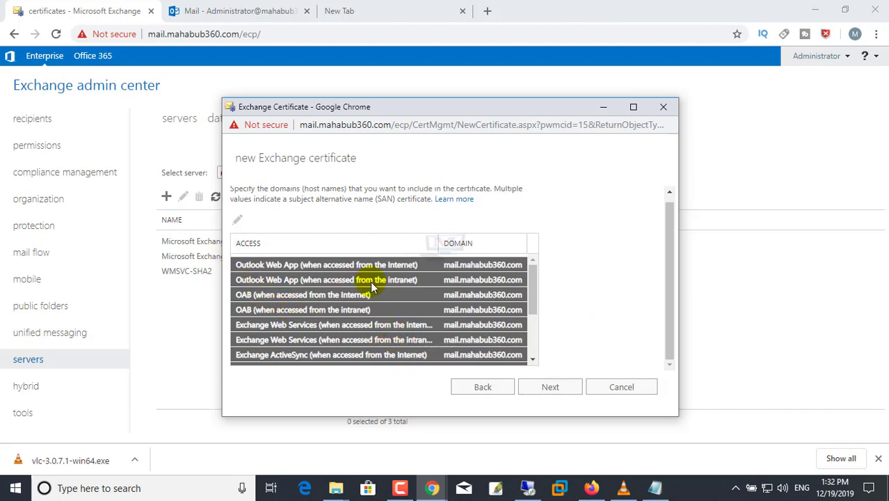
left_click(553, 388)
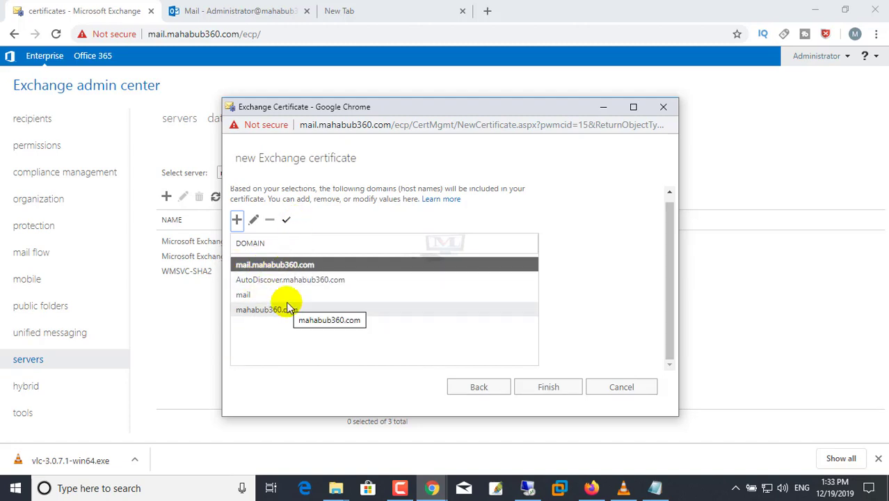
Finish the wizard so 'mail Server Certificate' is listed as Valid, expiring 12/18/2024
left_click(303, 352)
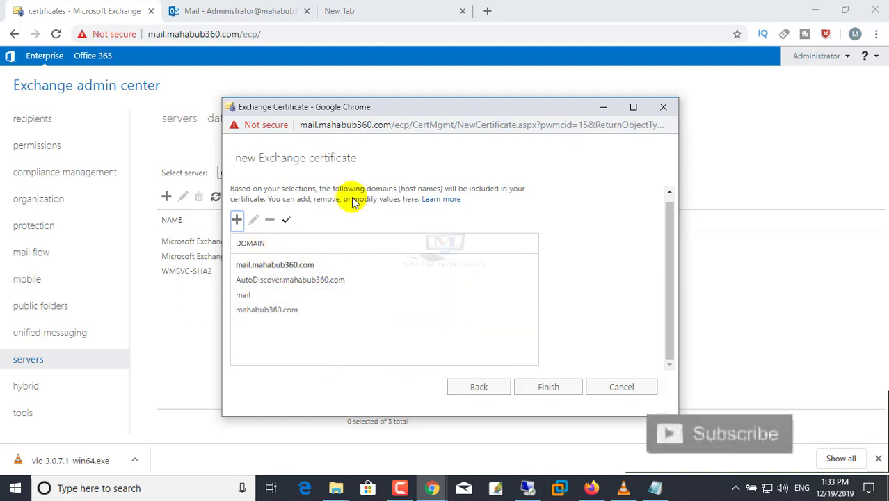
left_click(556, 387)
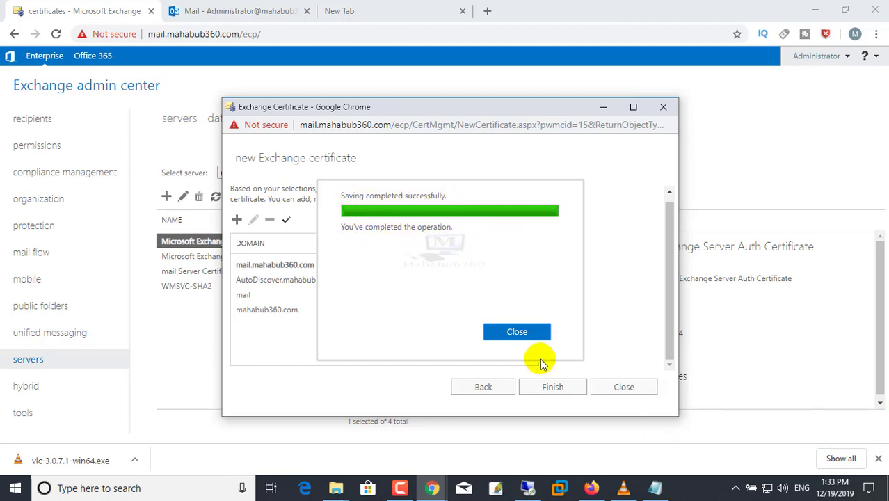
left_click(520, 331)
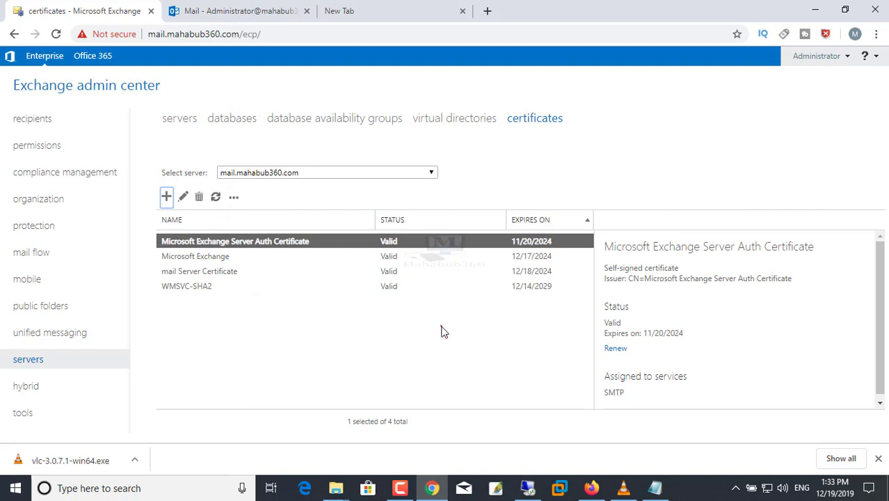
Confirm 'mail Server Certificate' covers IMAP and POP, then open its edit window
left_click(196, 275)
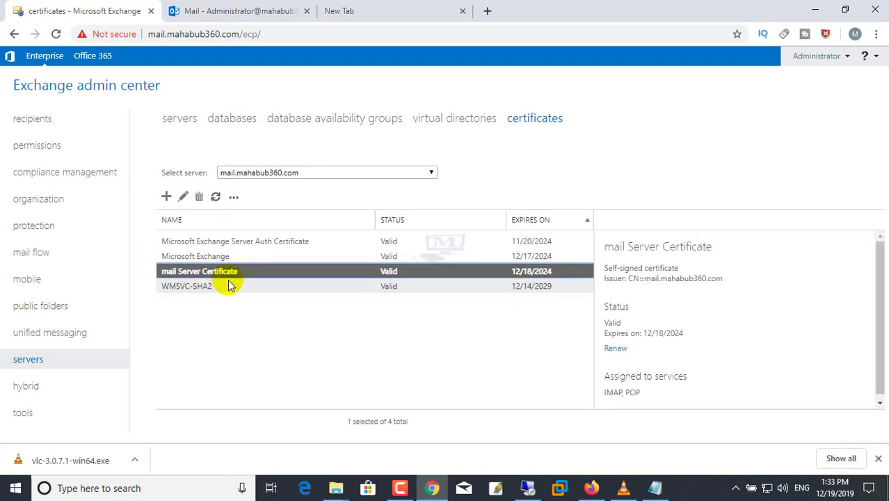
left_click(363, 342)
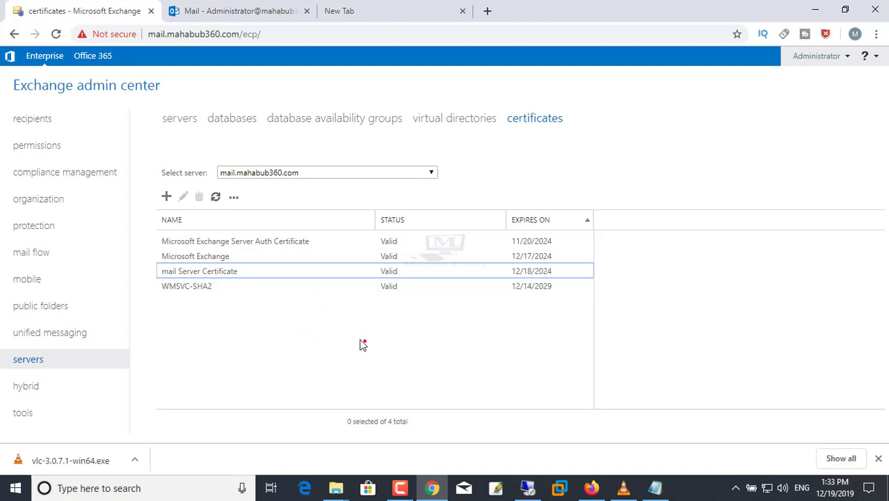
double_click(209, 272)
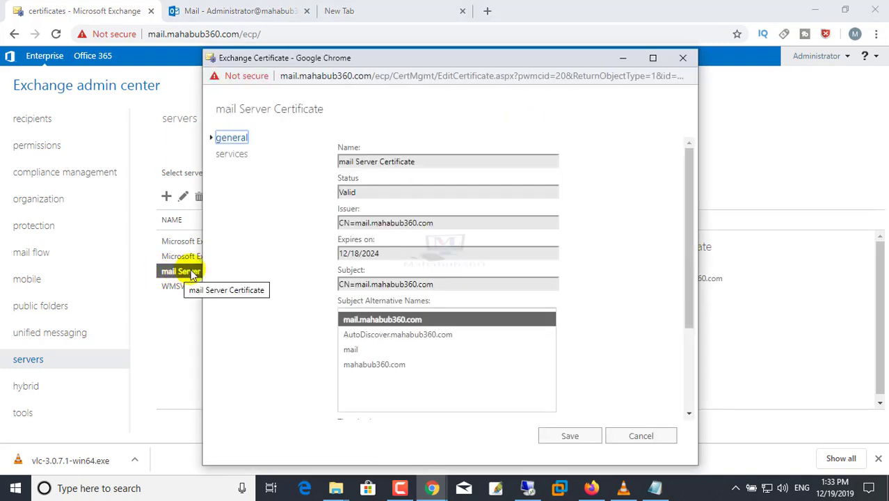
Add SMTP and IIS to the certificate's services, replacing the default SMTP certificate
left_click(233, 155)
left_click(341, 172)
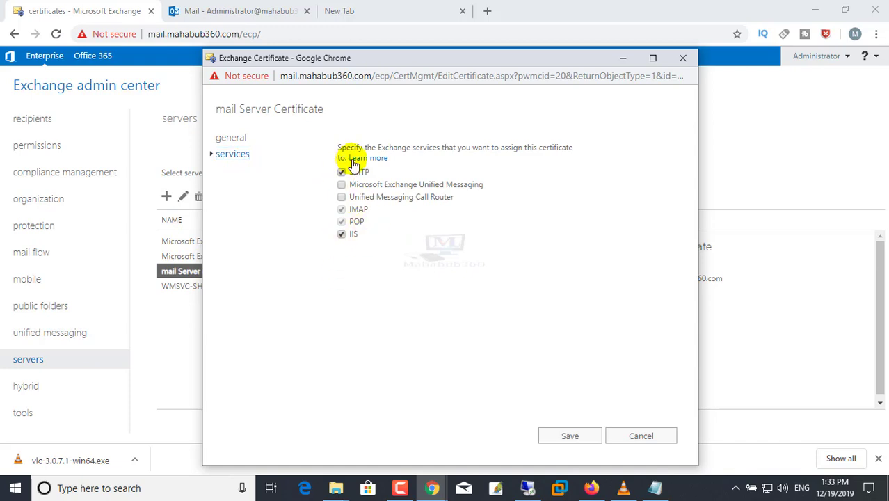
left_click(567, 437)
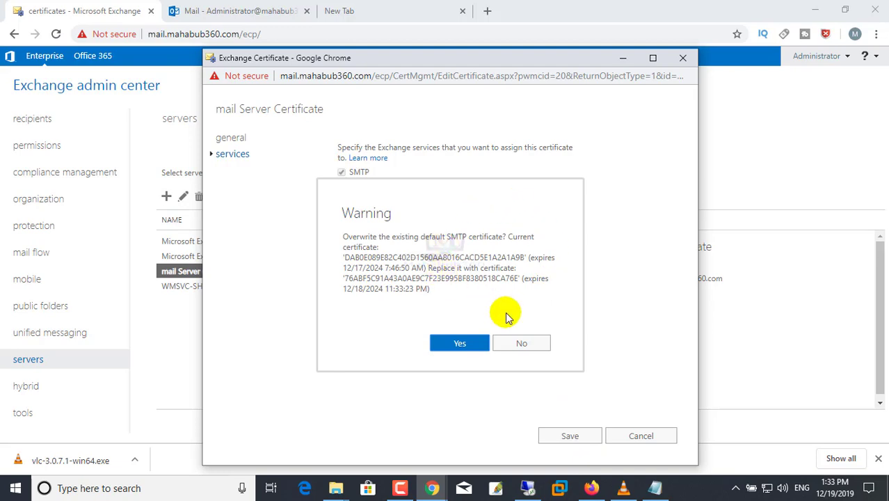
left_click(458, 345)
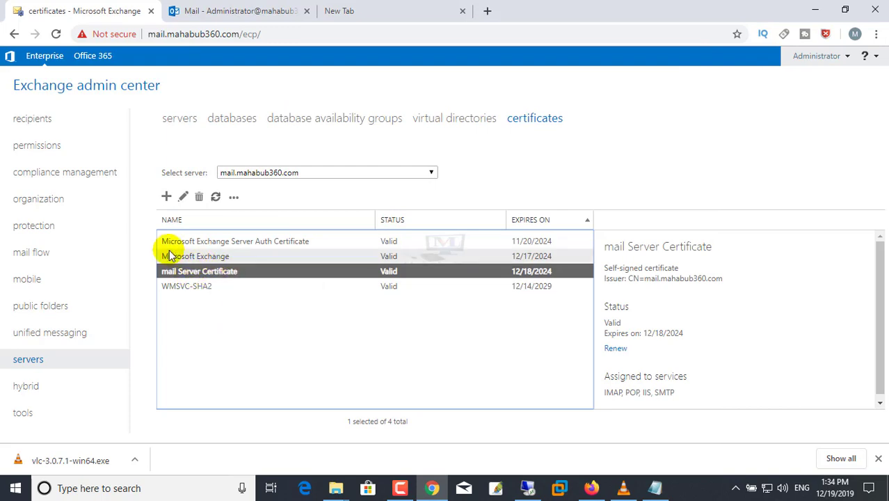
Review the certificates and delete the old Microsoft Exchange certificate
left_click(198, 258)
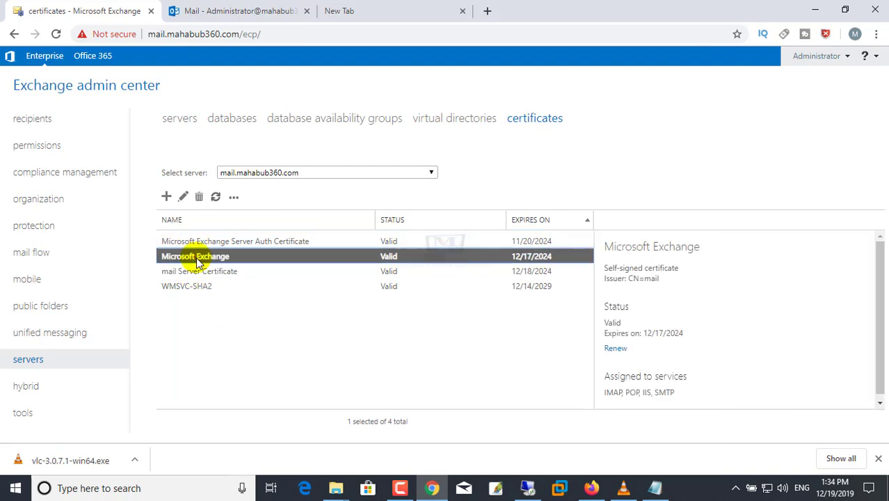
left_click(283, 324)
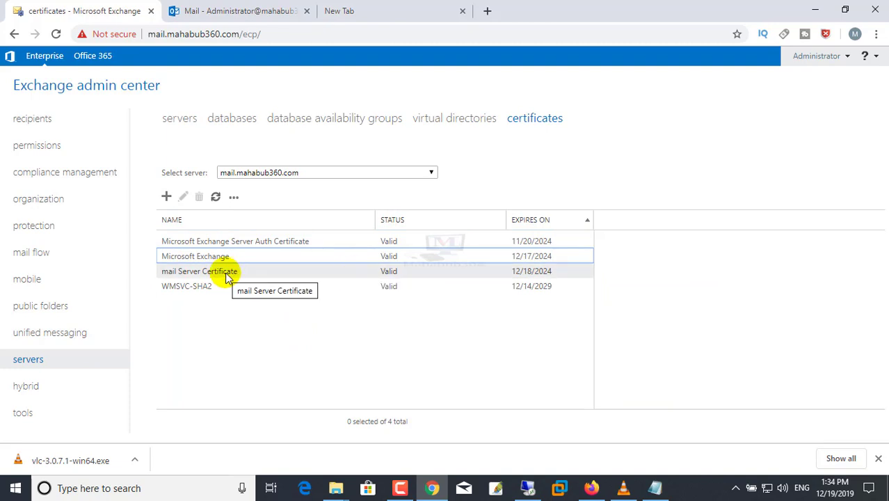
left_click(233, 275)
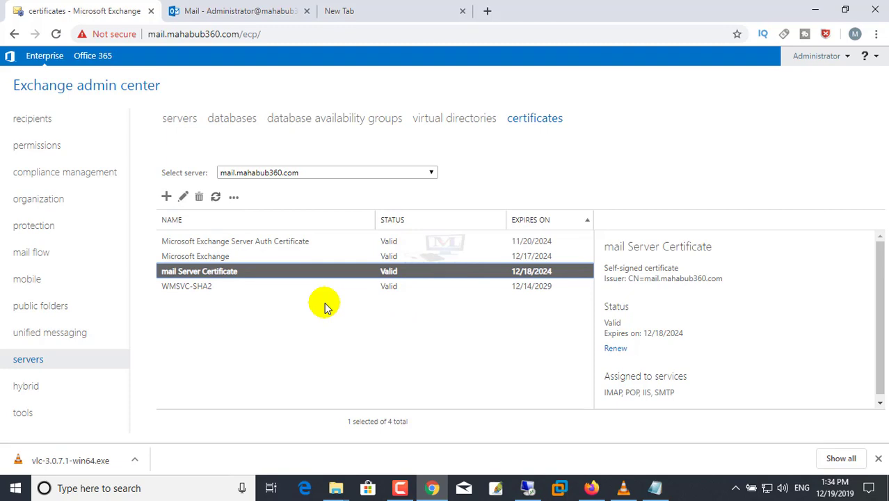
left_click(387, 256)
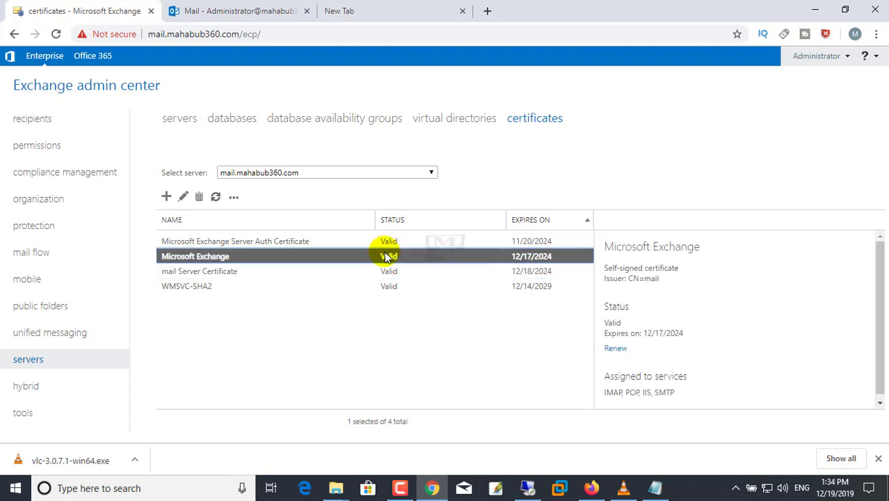
left_click(384, 240)
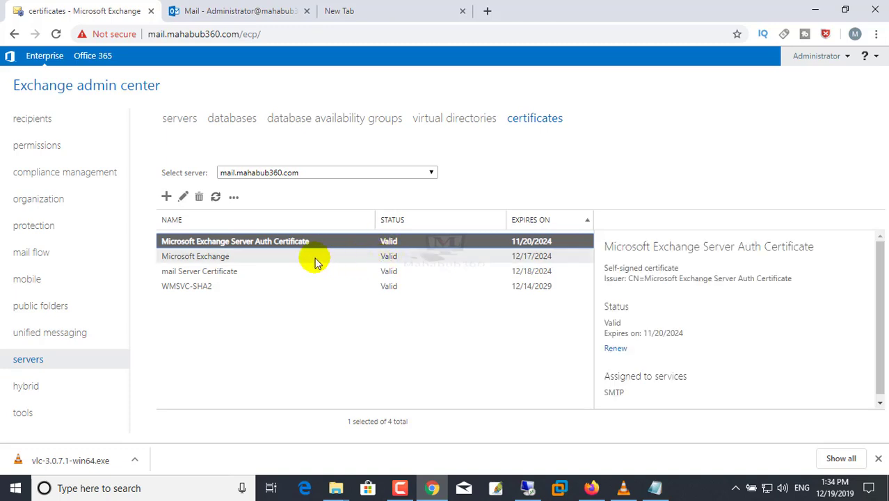
left_click(215, 255)
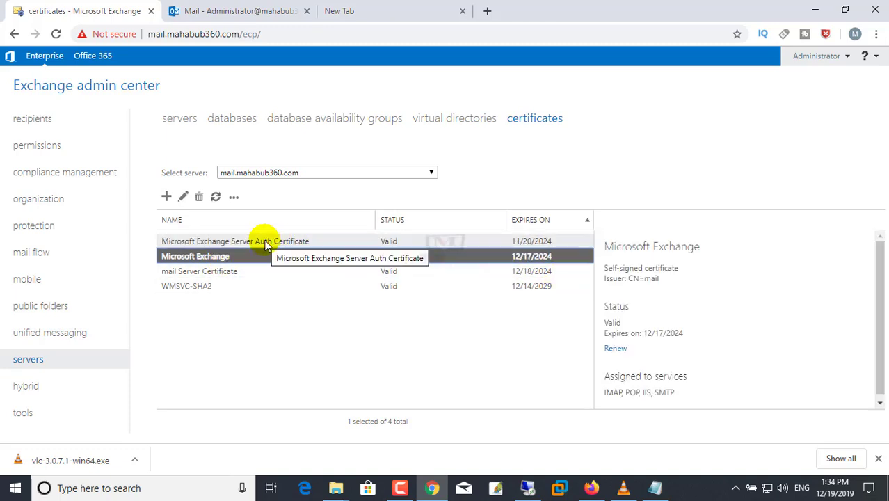
left_click(331, 243)
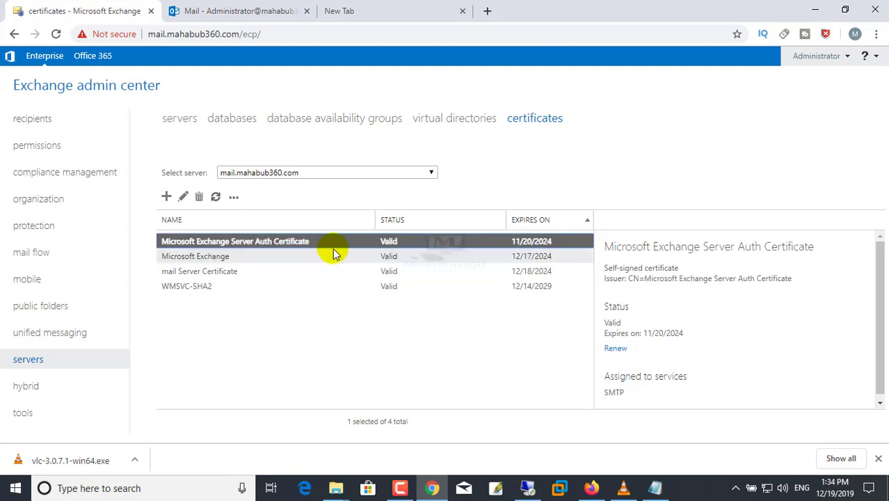
left_click(210, 257)
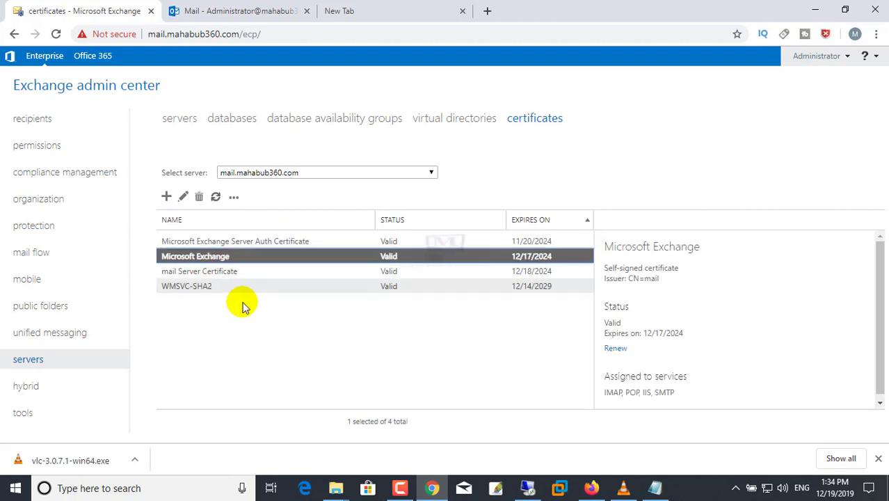
left_click(199, 198)
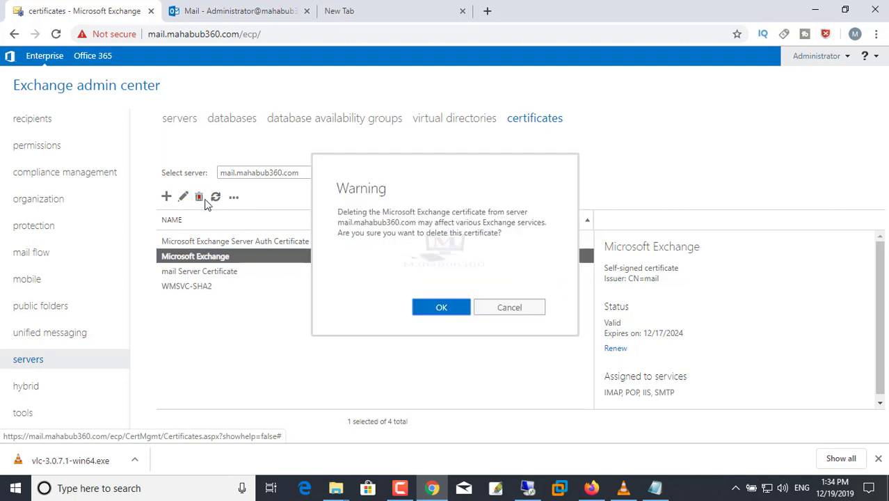
left_click(438, 306)
Reload the admin center page, which now shows the Outlook on the web sign-in
left_click(265, 33)
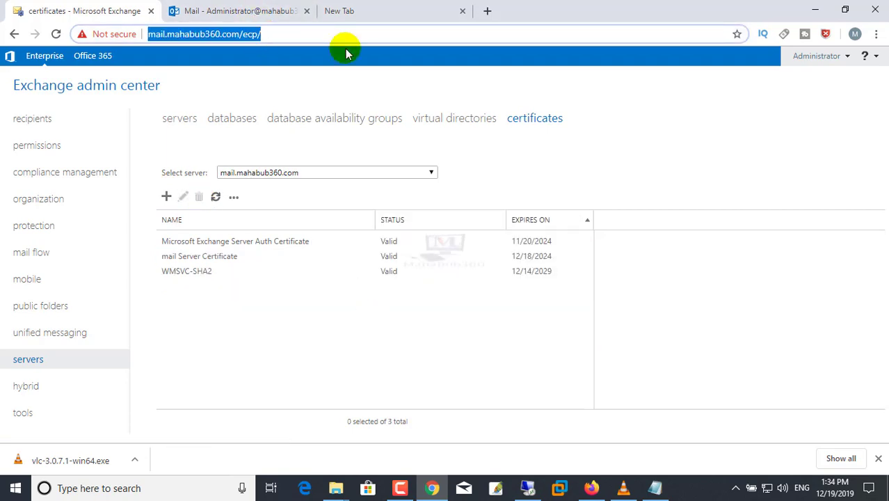
key("Return")
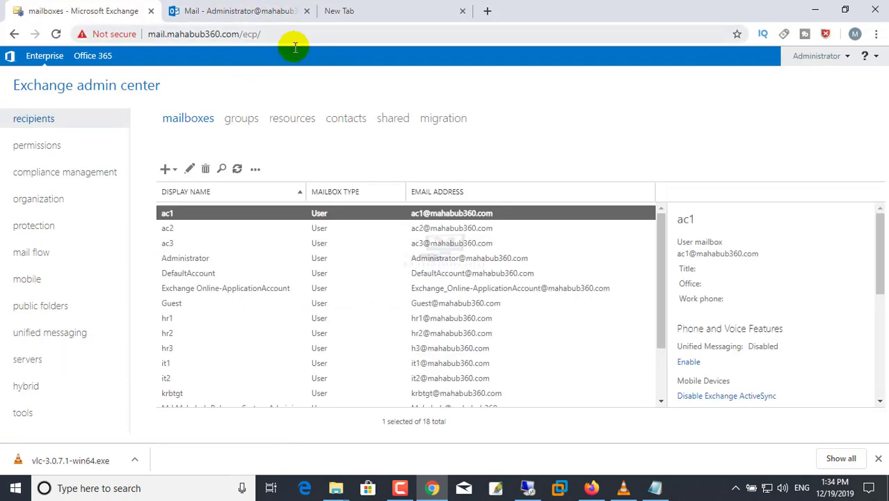
left_click(56, 33)
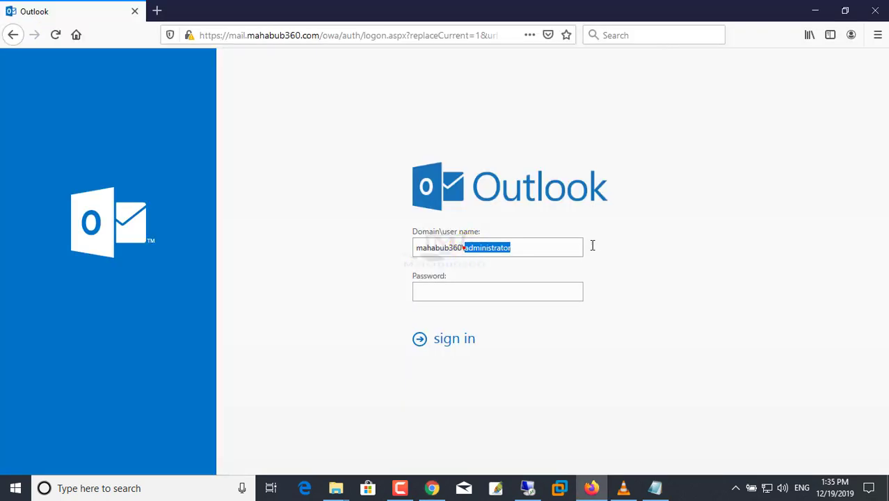
Sign in to Outlook on the web with the user's credentials and open the Inbox
type("mahabub")
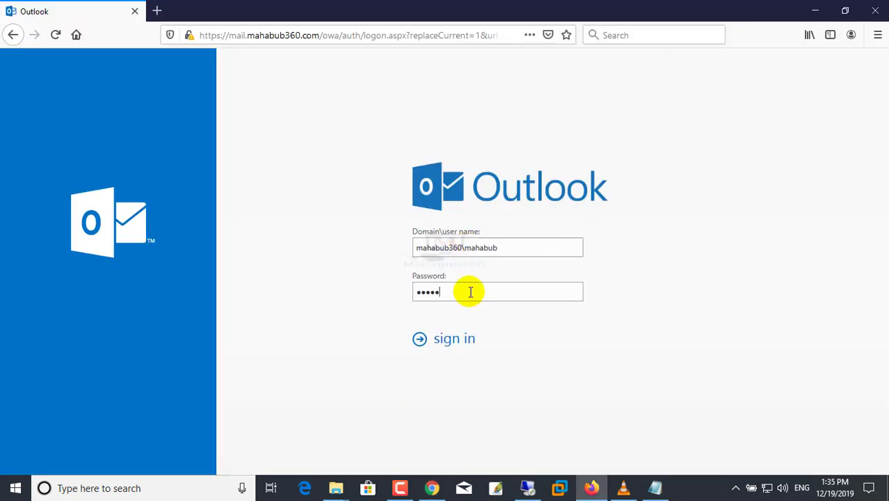
key("Return")
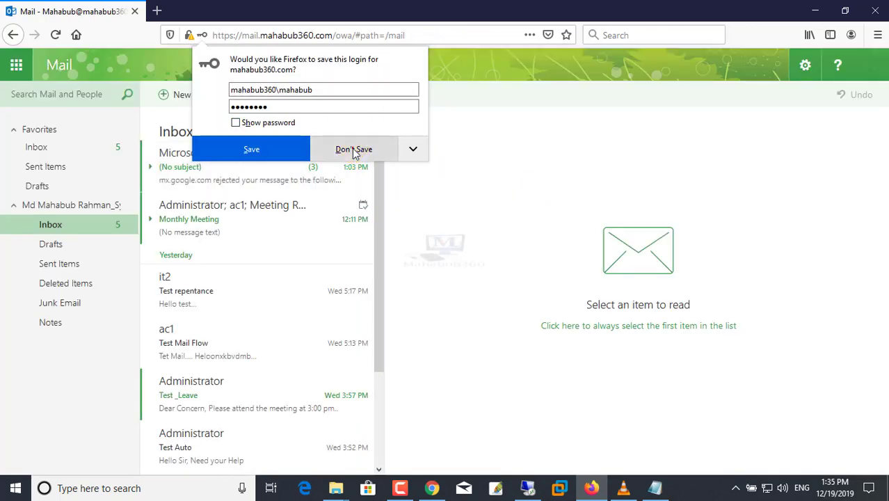
left_click(354, 149)
left_click(50, 147)
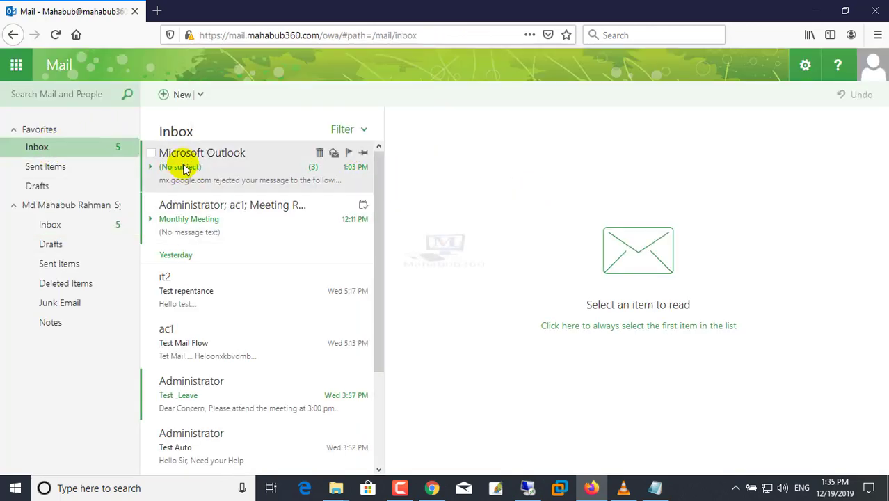
Read the (No subject) bounce message and the Monthly Meeting thread
left_click(232, 192)
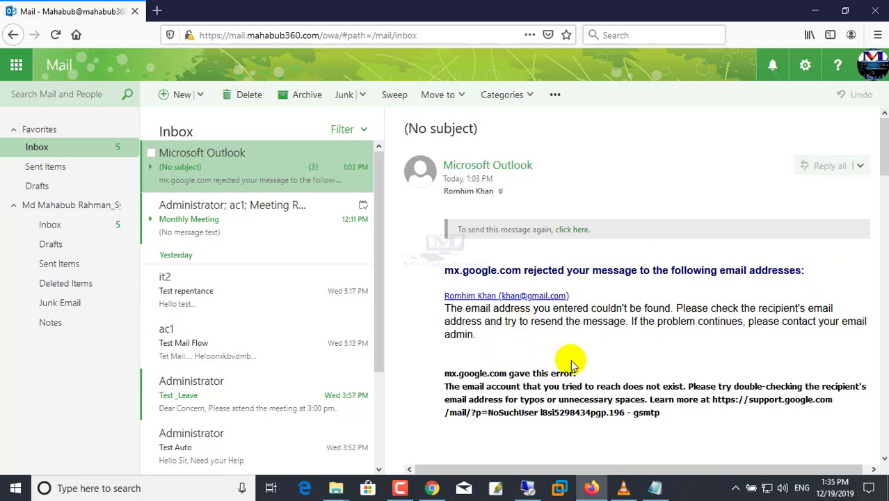
triple_click(447, 296)
left_click(472, 349, "shift")
left_click(531, 348)
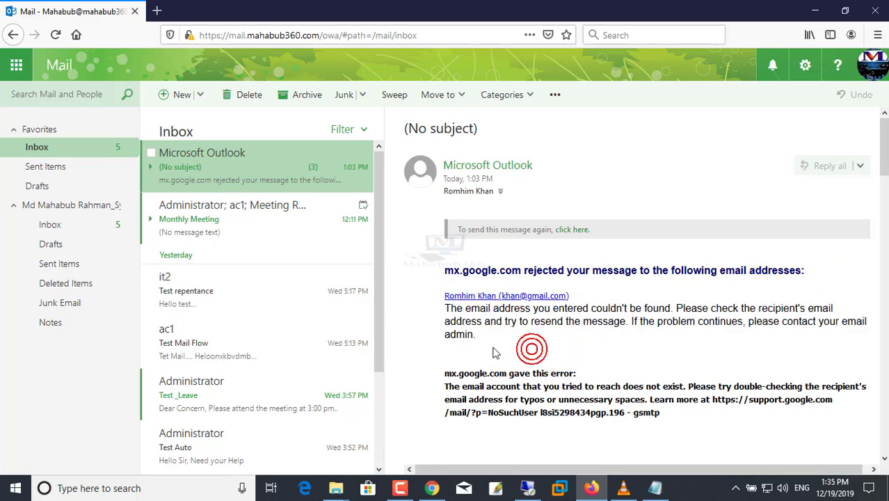
left_click_drag(423, 276, 565, 353)
left_click(568, 348)
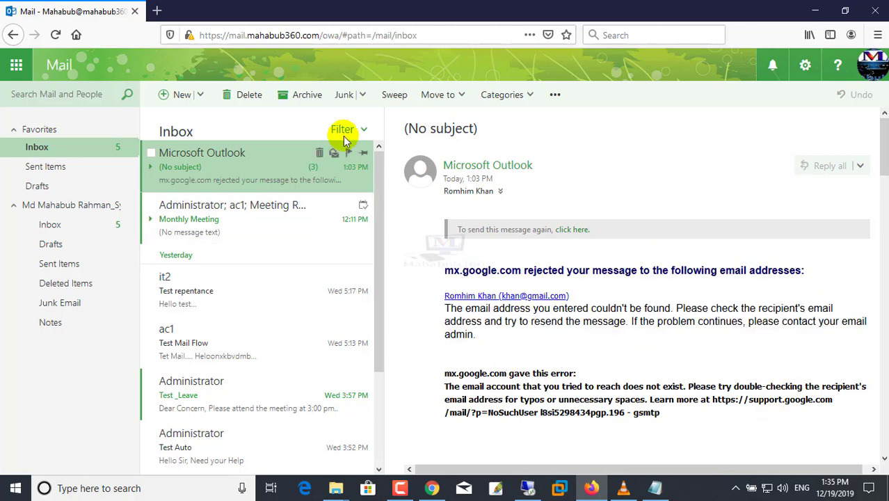
left_click(199, 219)
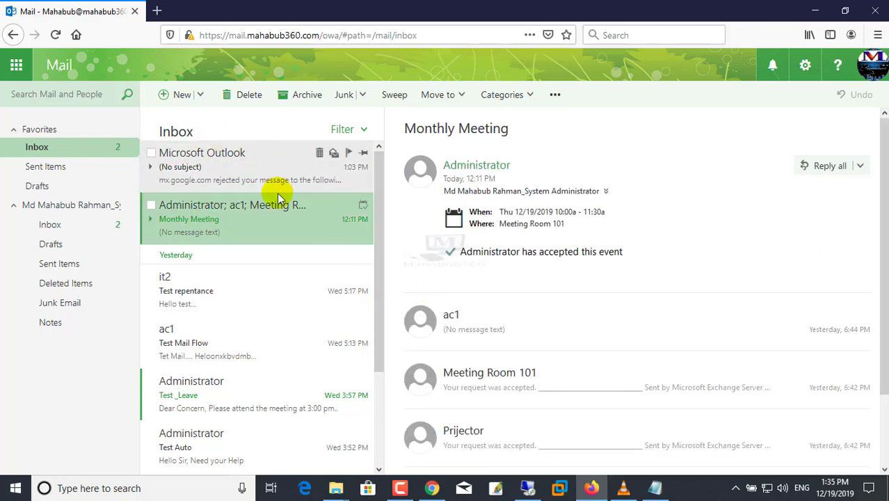
left_click(239, 182)
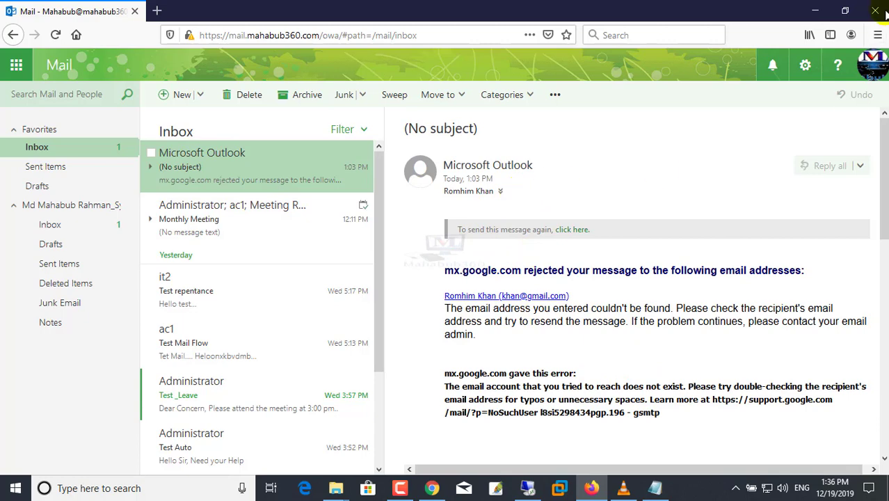
Switch to the Exchange Admin Center tab in Chrome and sign in again with the admin password
left_click(820, 16)
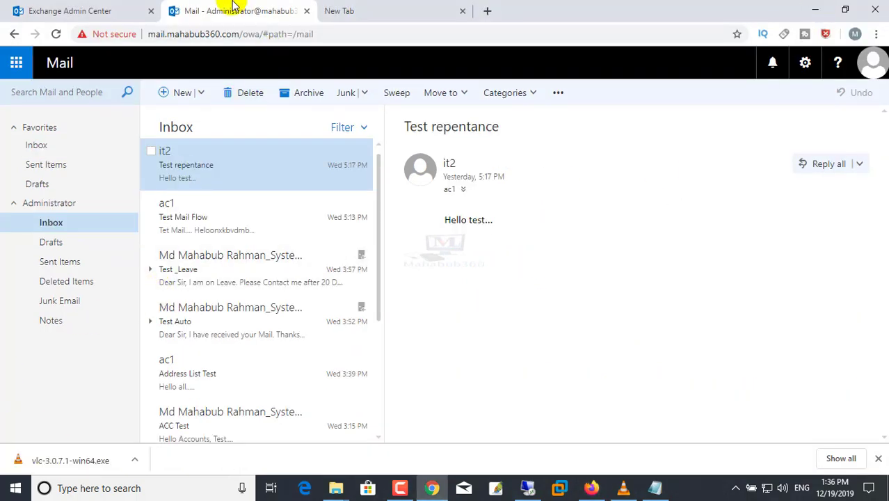
left_click(21, 9)
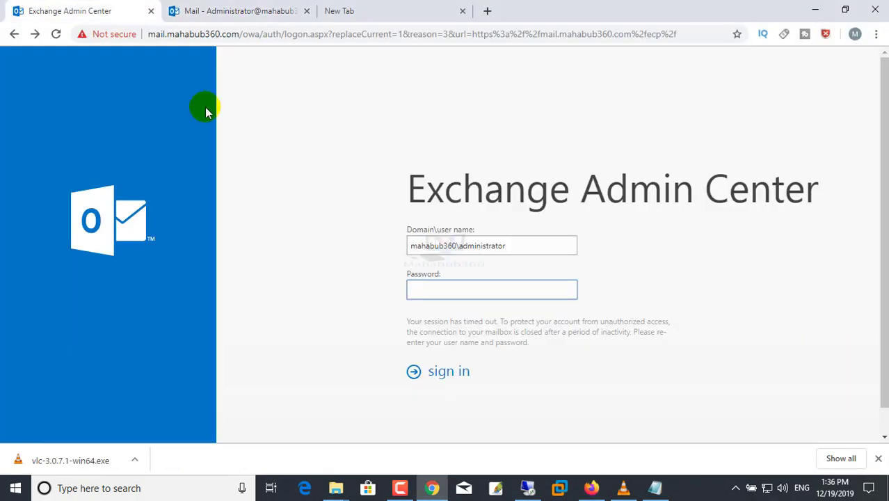
left_click(432, 299)
key("Return")
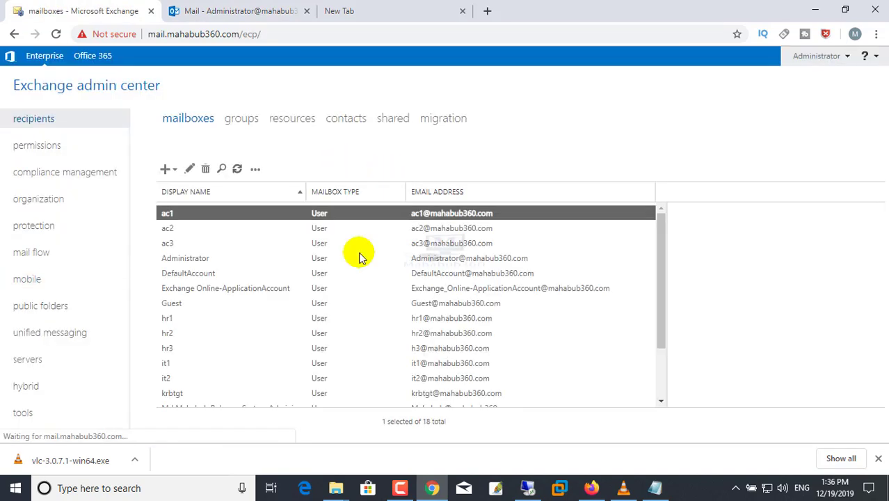
Navigate to the servers page showing MAIL, Version 15.1 (Build 1034.26)
left_click(31, 147)
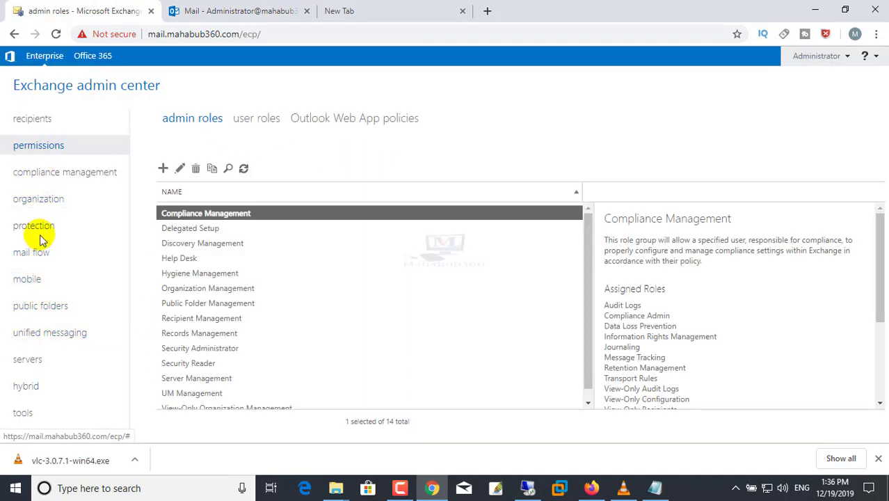
left_click(43, 115)
left_click(35, 363)
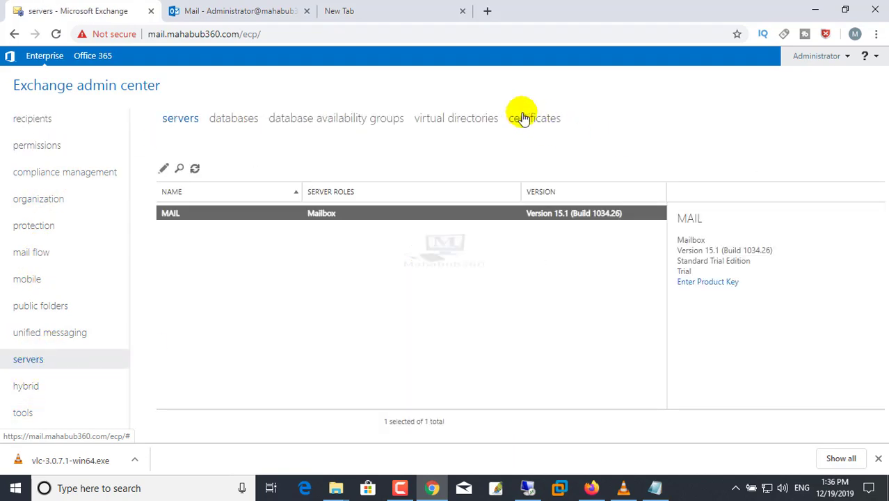
Open the certificates list and confirm 'mail Server Certificate' covers IMAP, POP, IIS and SMTP
left_click(545, 119)
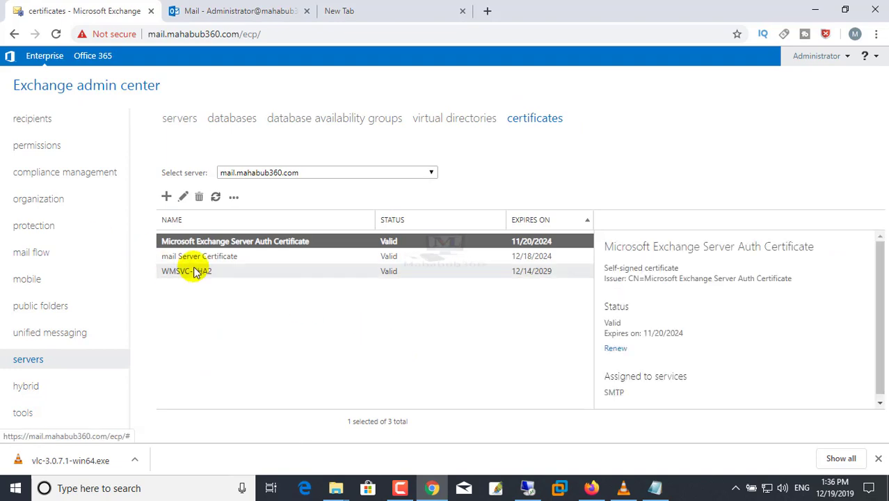
left_click(204, 258)
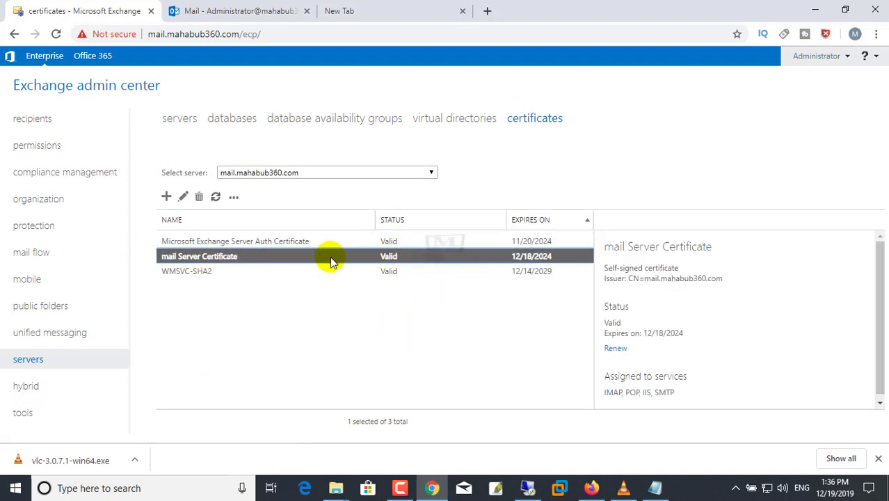
left_click(467, 338)
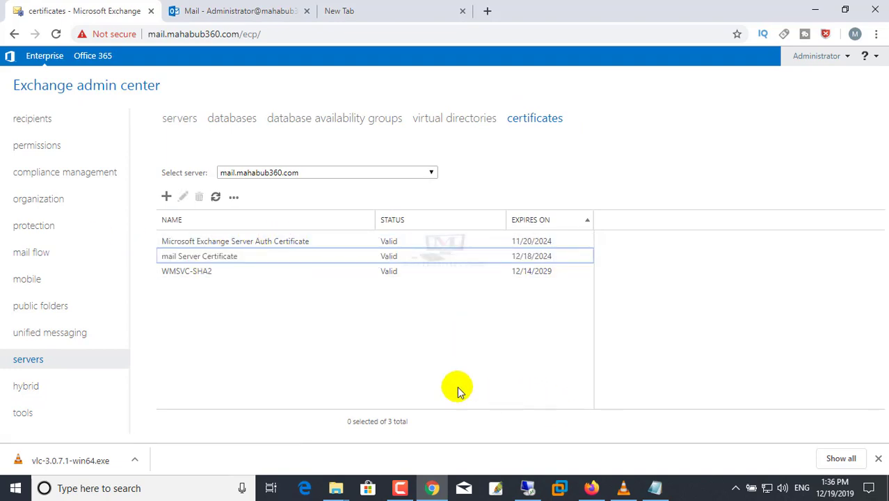